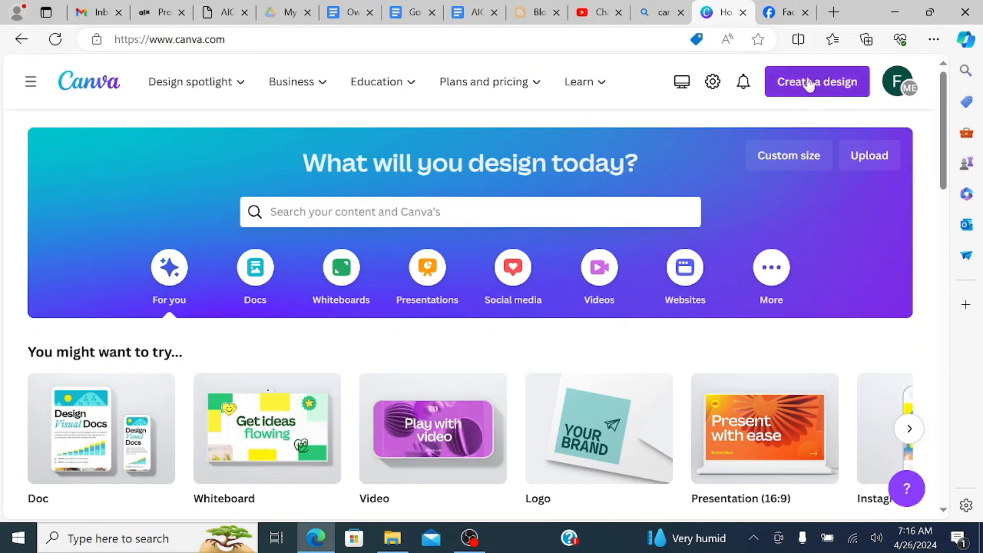
- Create a new blank Logo design of 500 × 500 px
{"action": "left_click", "coordinate": [794, 86]}
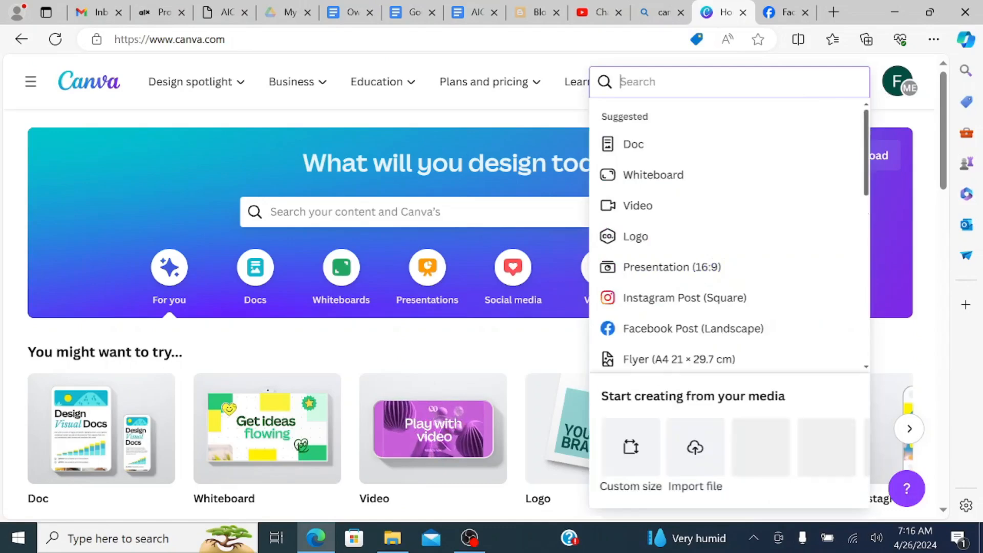
{"action": "type", "text": "logo"}
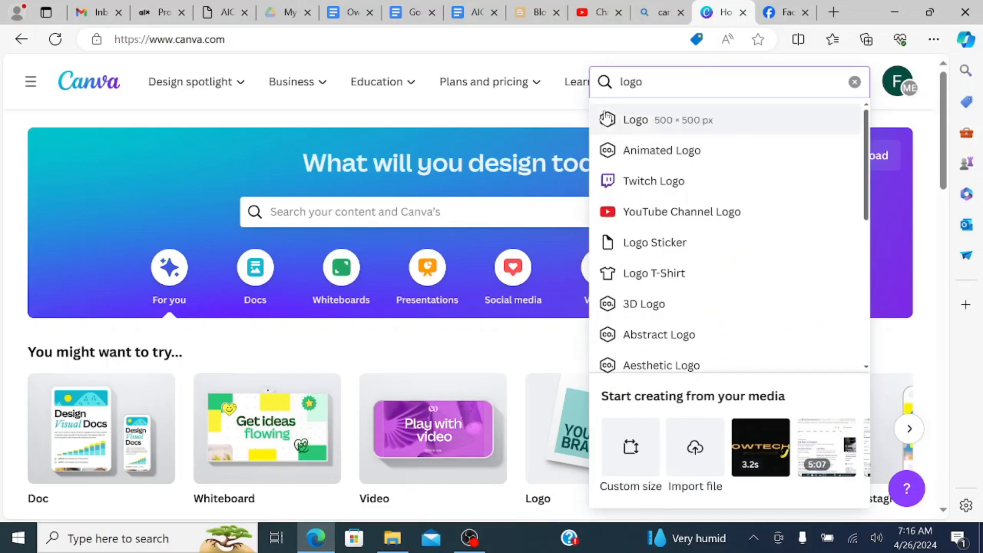
{"action": "left_click", "coordinate": [634, 123]}
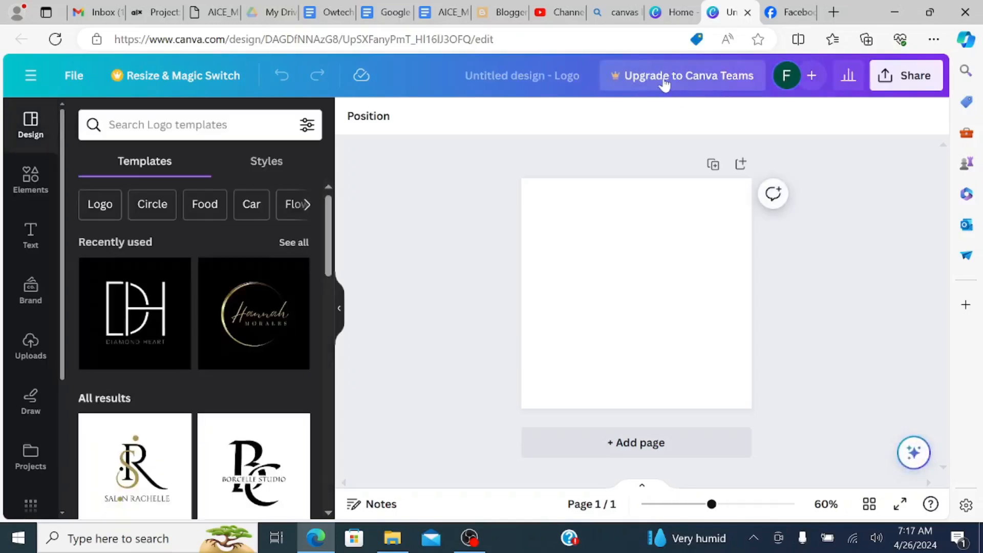
- Rename the untitled design to My Logo
{"action": "type", "text": "Logo"}
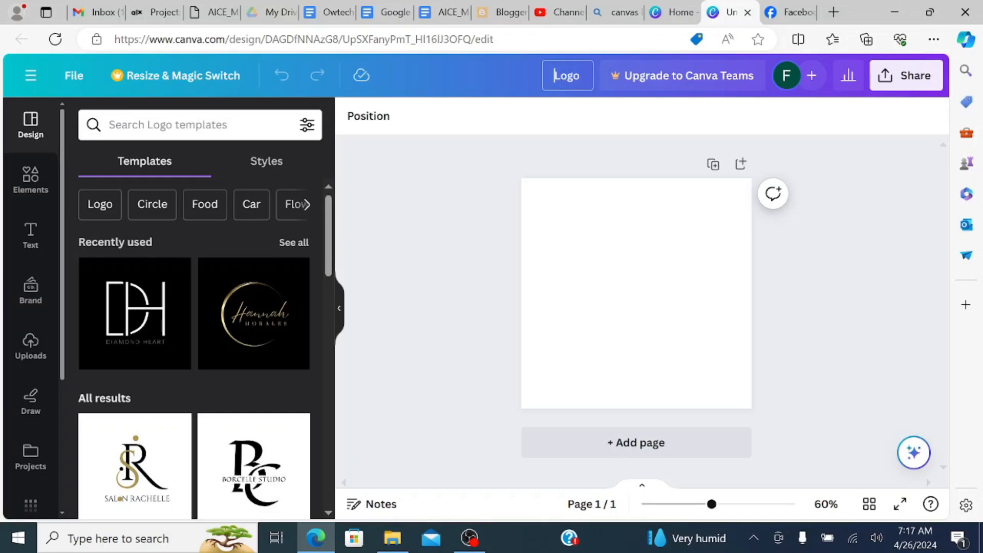
{"action": "key", "text": "Home"}
{"action": "type", "text": "My"}
{"action": "left_click", "coordinate": [418, 189]}
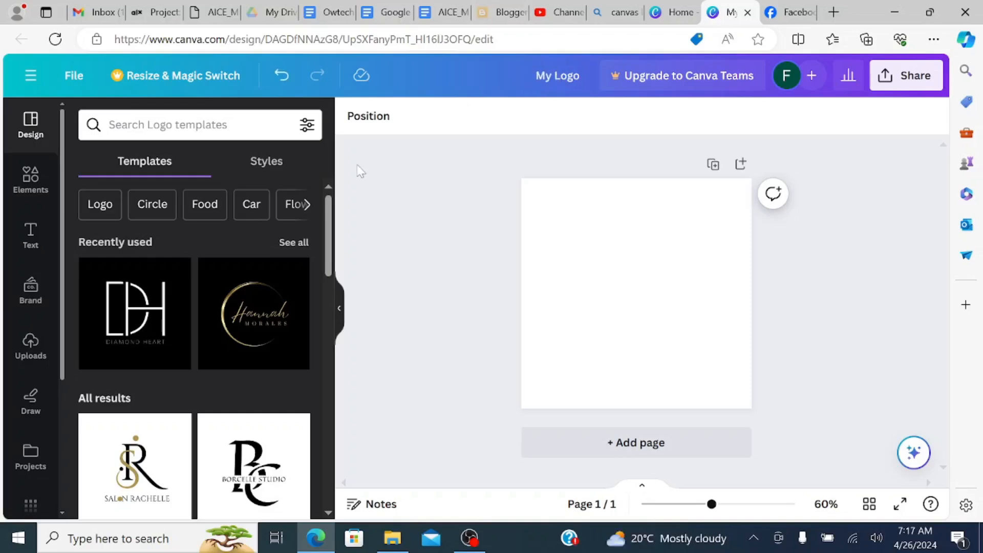
- Browse the logo templates and apply the black and white Borcelle Studio monogram template to the blank page
{"action": "left_click", "coordinate": [639, 237]}
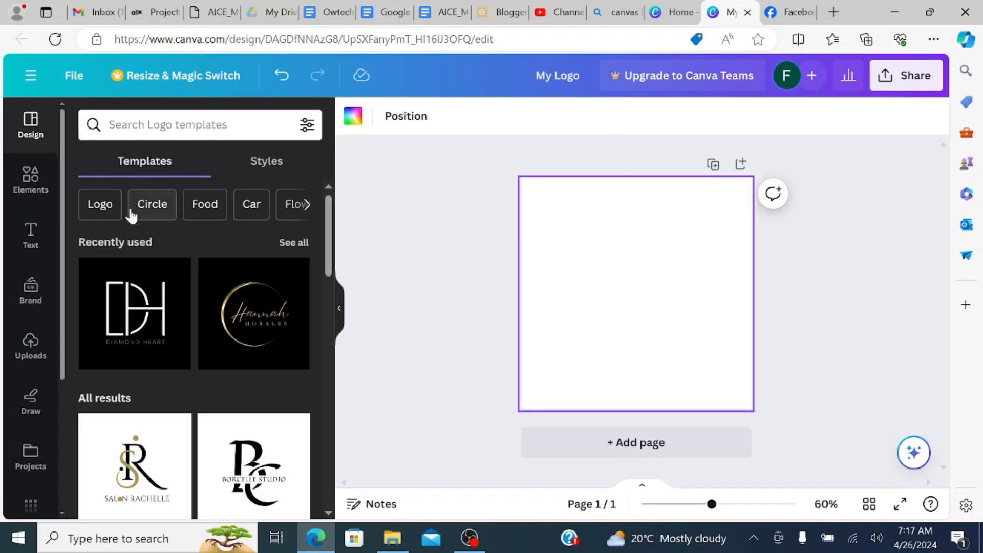
{"action": "scroll", "coordinate": [144, 259], "scroll_direction": "down", "scroll_amount": 2}
{"action": "scroll", "coordinate": [169, 328], "scroll_direction": "up", "scroll_amount": 2}
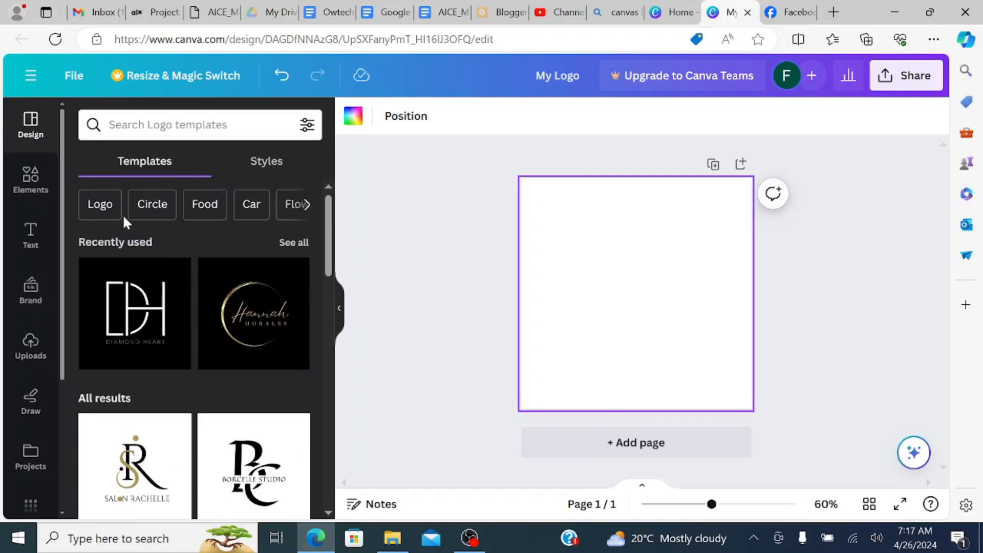
{"action": "scroll", "coordinate": [233, 323], "scroll_direction": "down", "scroll_amount": 6}
{"action": "scroll", "coordinate": [233, 325], "scroll_direction": "down", "scroll_amount": 8}
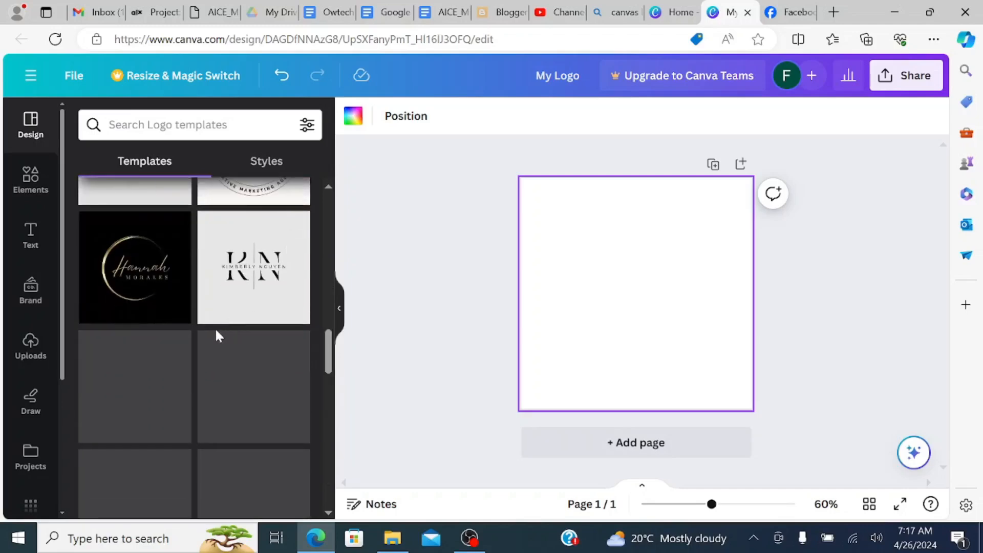
{"action": "scroll", "coordinate": [216, 329], "scroll_direction": "up", "scroll_amount": 4}
{"action": "scroll", "coordinate": [215, 325], "scroll_direction": "up", "scroll_amount": 8}
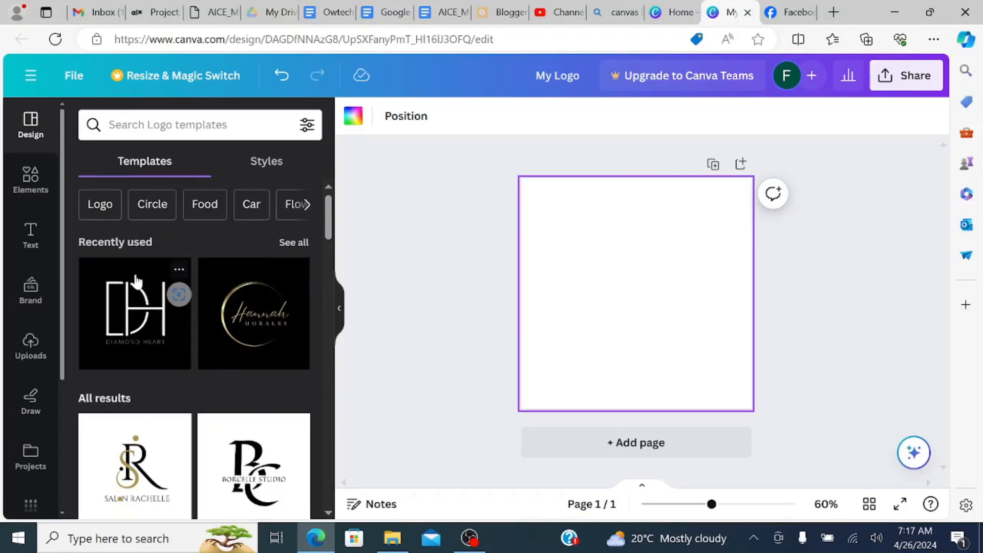
{"action": "scroll", "coordinate": [213, 285], "scroll_direction": "down", "scroll_amount": 12}
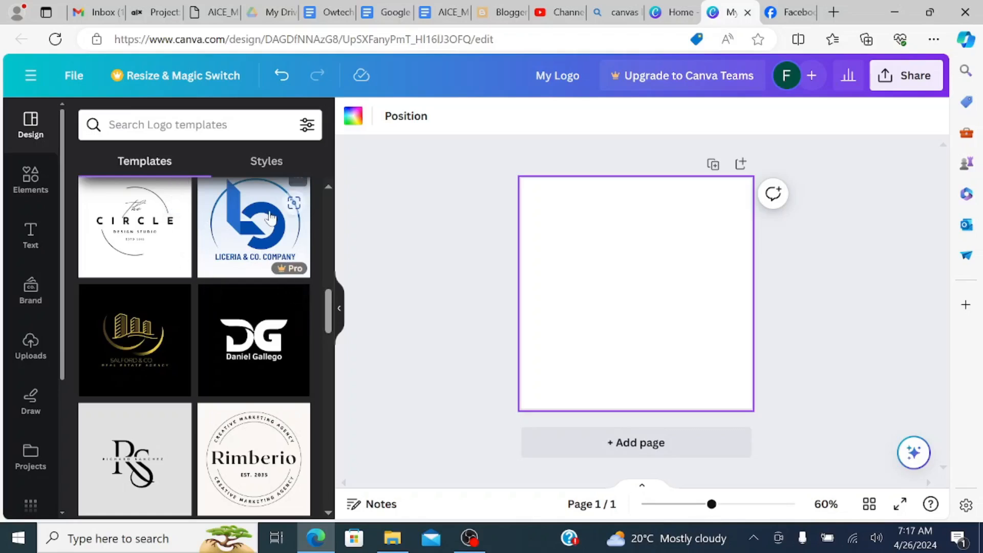
{"action": "scroll", "coordinate": [228, 332], "scroll_direction": "up", "scroll_amount": 8}
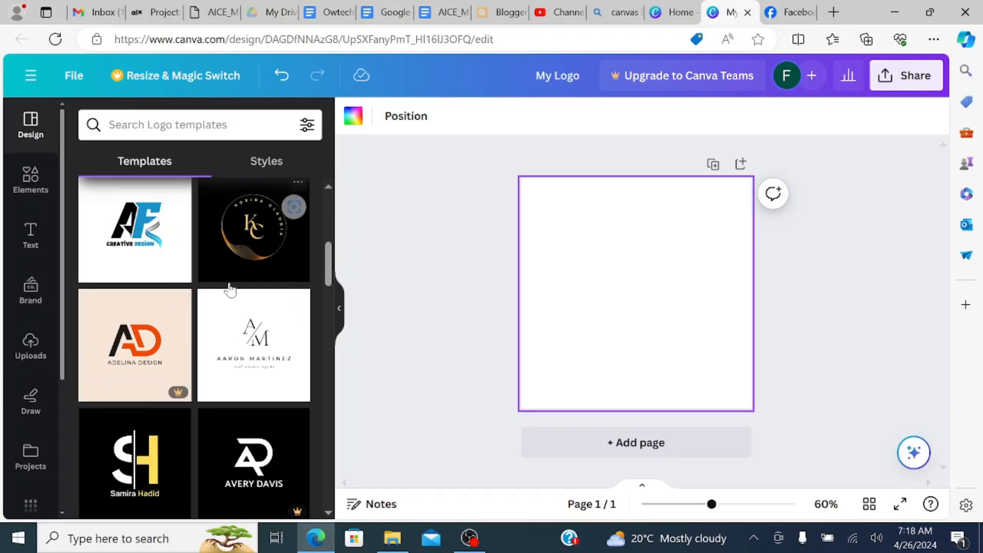
{"action": "scroll", "coordinate": [229, 288], "scroll_direction": "down", "scroll_amount": 1}
{"action": "scroll", "coordinate": [230, 290], "scroll_direction": "down", "scroll_amount": 1}
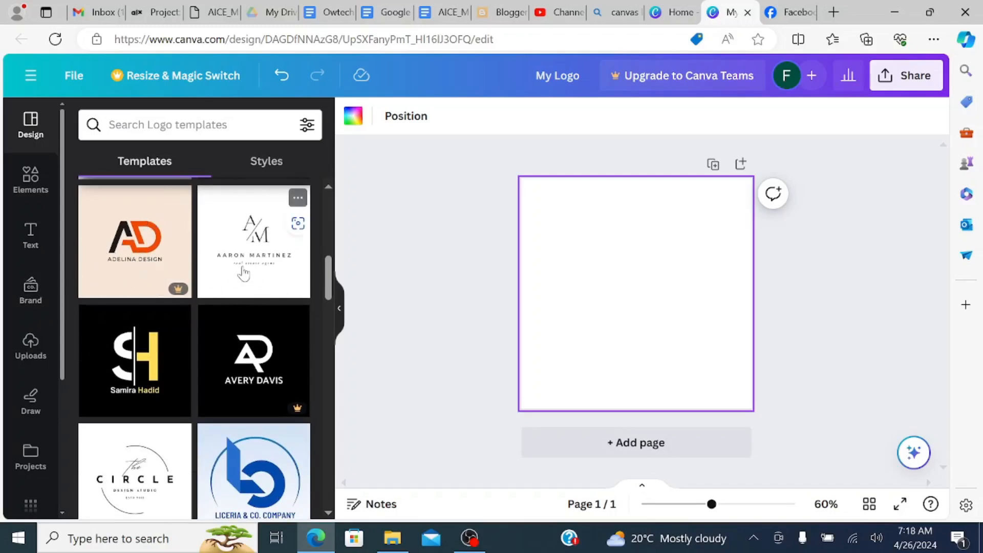
{"action": "scroll", "coordinate": [245, 273], "scroll_direction": "up", "scroll_amount": 2}
{"action": "scroll", "coordinate": [244, 273], "scroll_direction": "up", "scroll_amount": 2}
{"action": "scroll", "coordinate": [189, 297], "scroll_direction": "up", "scroll_amount": 1}
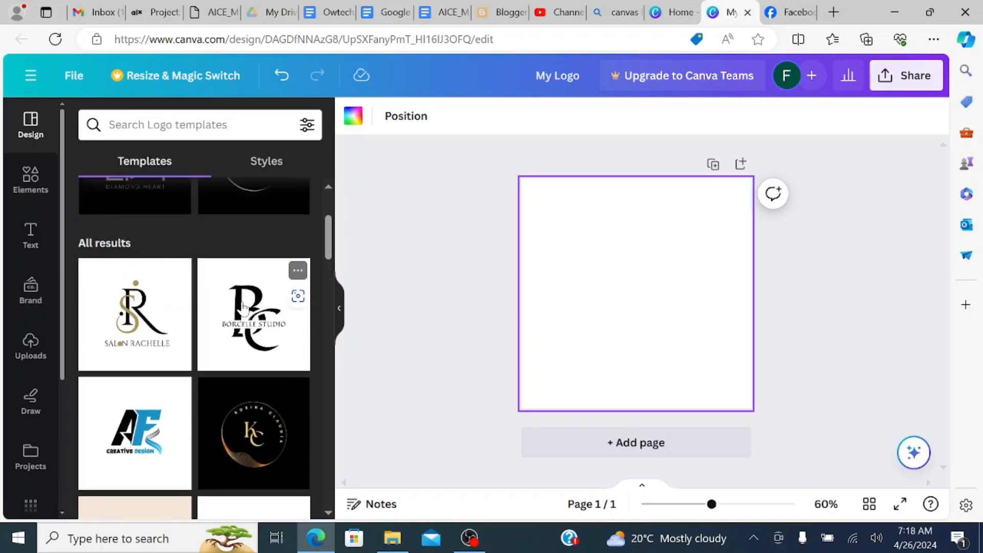
{"action": "left_click", "coordinate": [246, 310]}
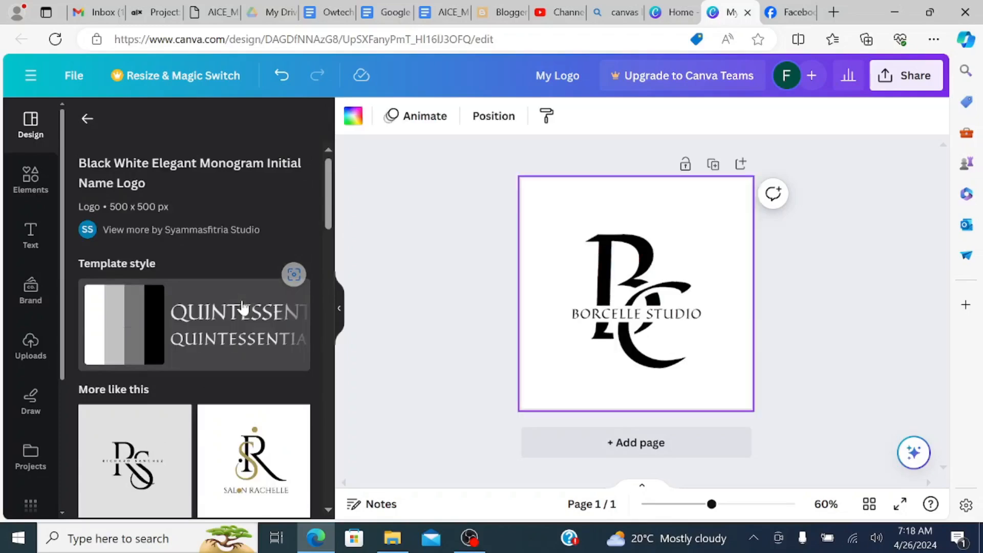
{"action": "scroll", "coordinate": [176, 432], "scroll_direction": "down", "scroll_amount": 5}
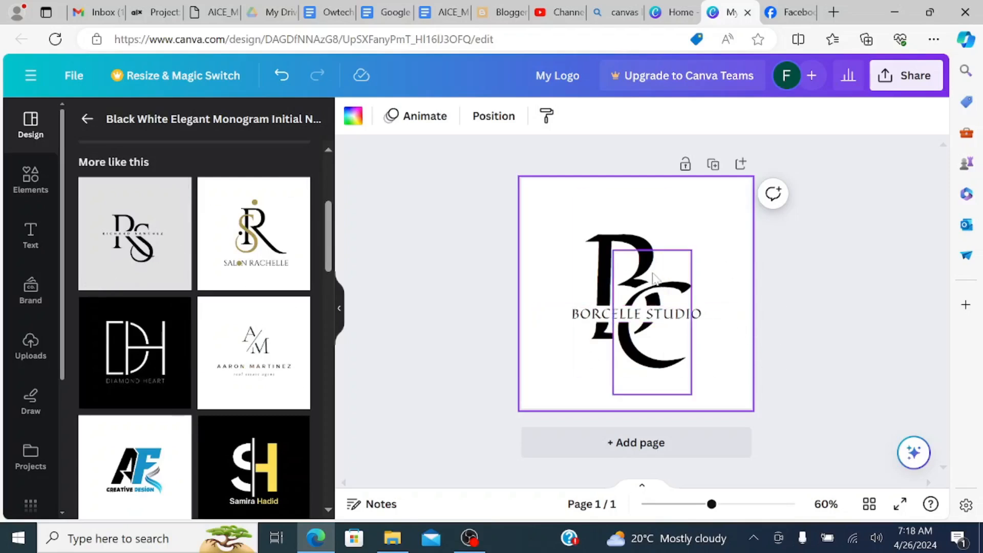
- Replace the monogram's large letter B with O and its letter C with S
{"action": "double_click", "coordinate": [608, 236]}
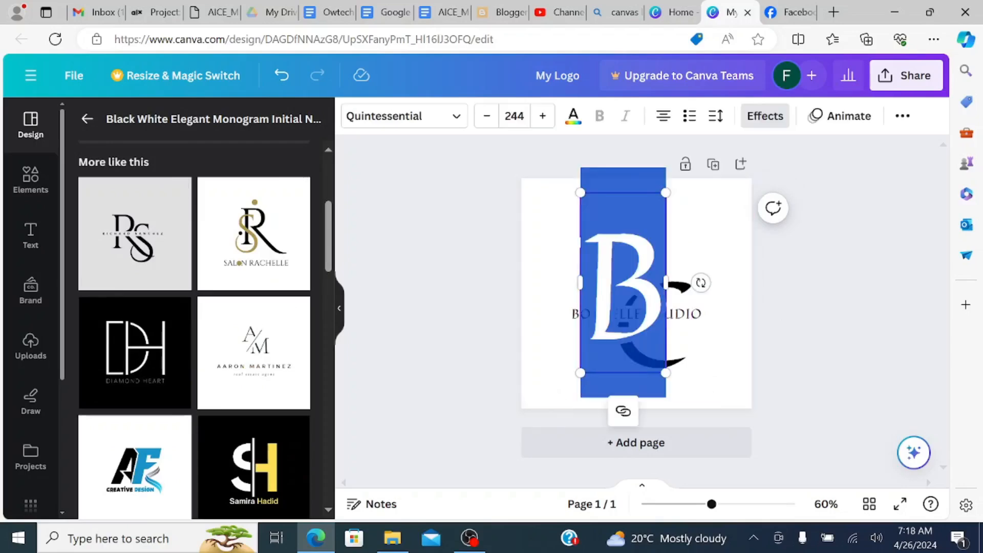
{"action": "type", "text": "Q"}
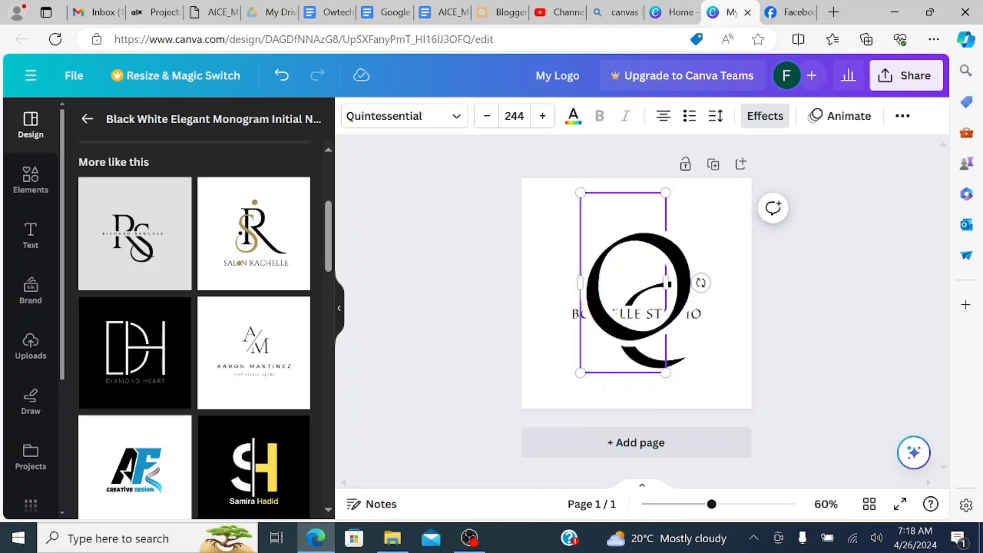
{"action": "left_click", "coordinate": [720, 368]}
{"action": "double_click", "coordinate": [681, 358]}
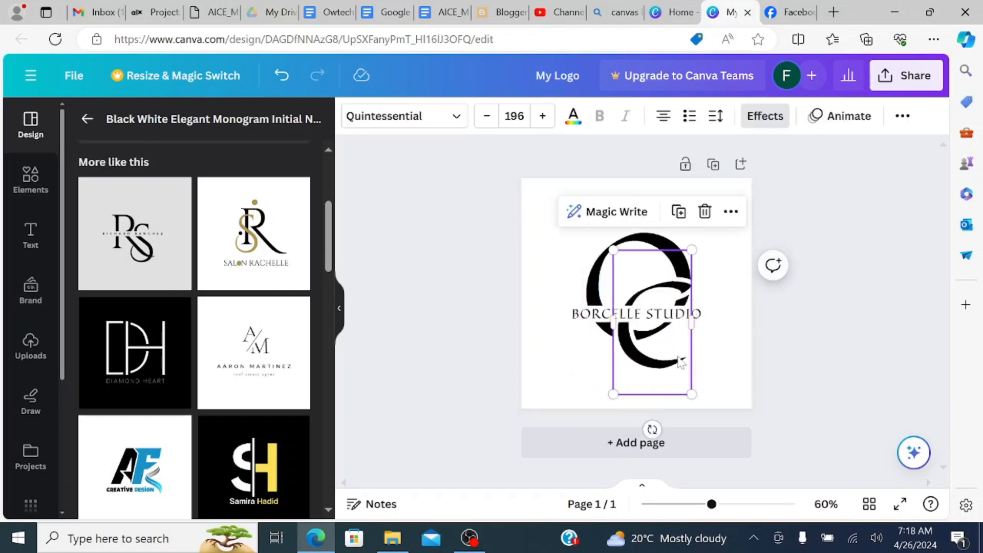
{"action": "type", "text": "S"}
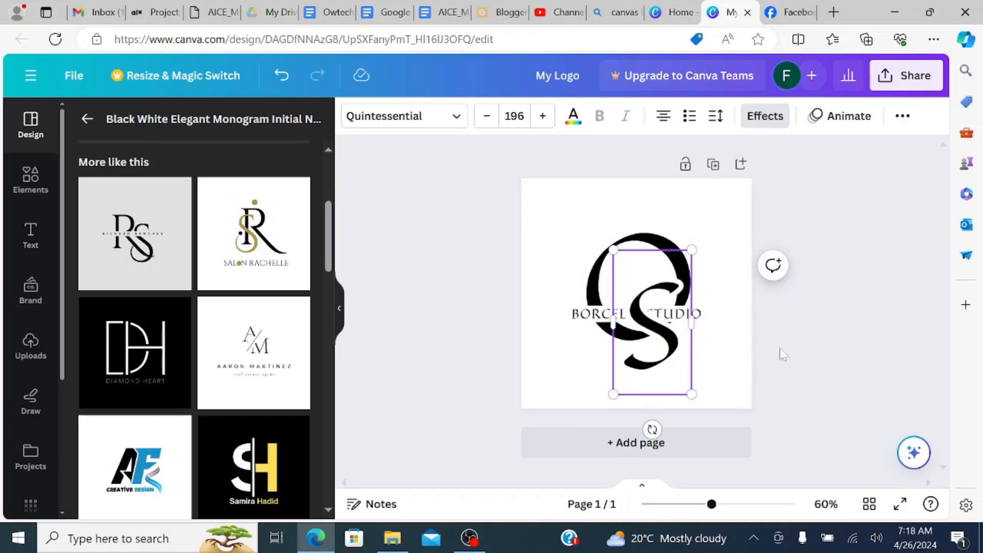
{"action": "left_click", "coordinate": [817, 331]}
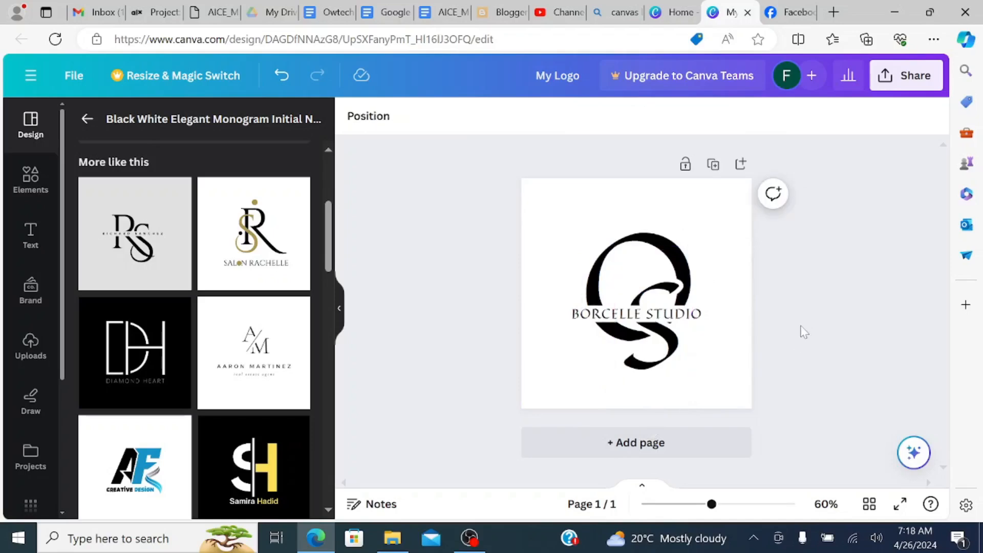
- Change the BORCELLE STUDIO text across the monogram to OWTECH SOLUTIONS
{"action": "left_click", "coordinate": [606, 320]}
{"action": "double_click", "coordinate": [606, 320]}
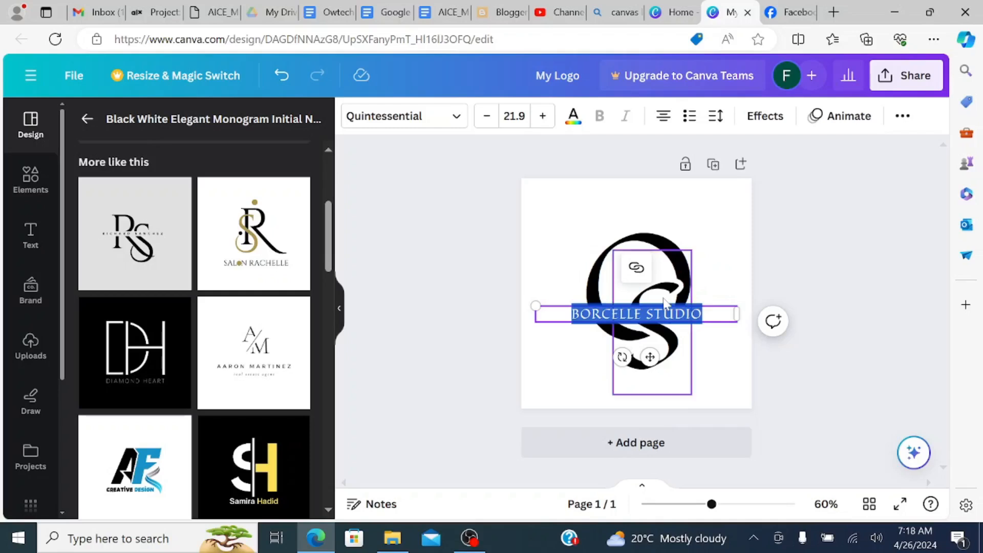
{"action": "type", "text": "OWTE"}
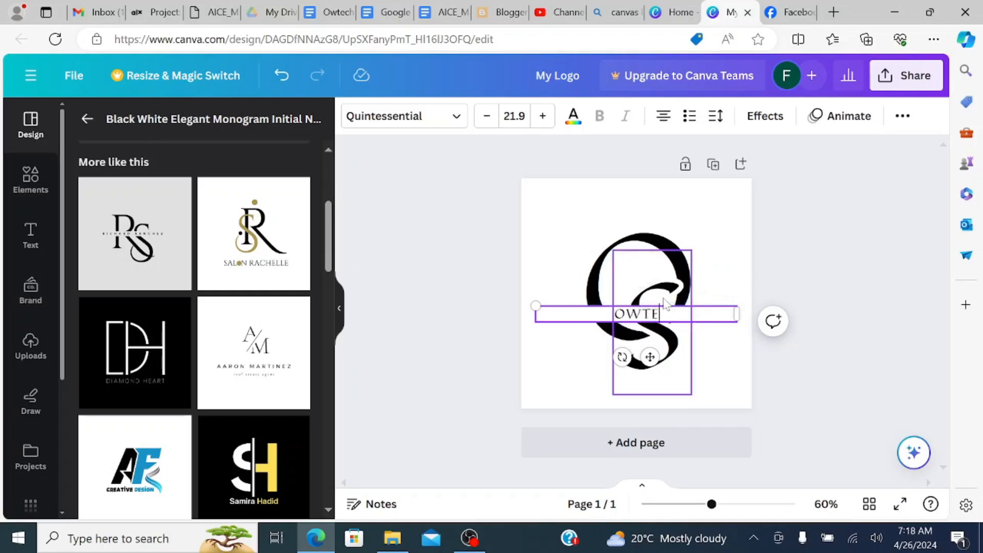
{"action": "type", "text": "CH SOLUTIONS"}
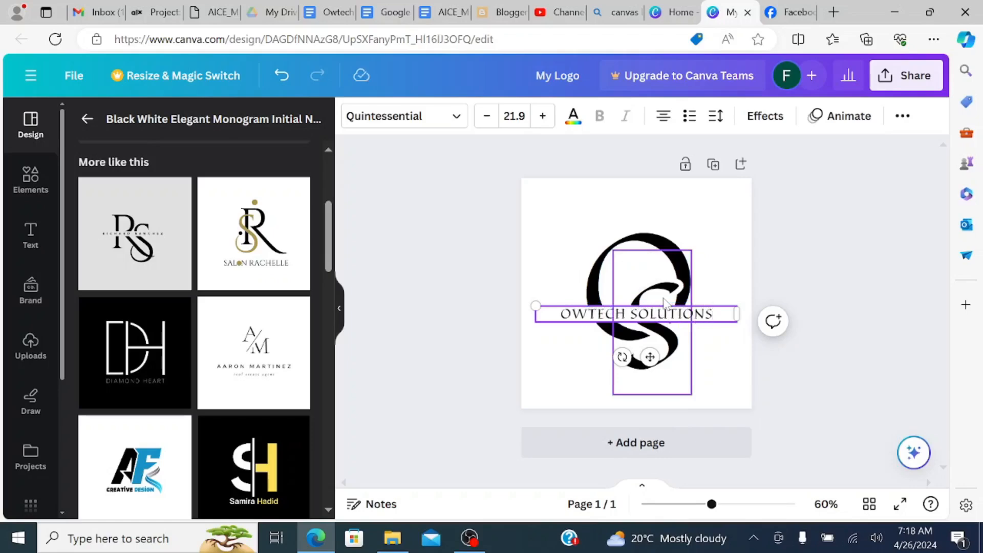
{"action": "left_click", "coordinate": [824, 256]}
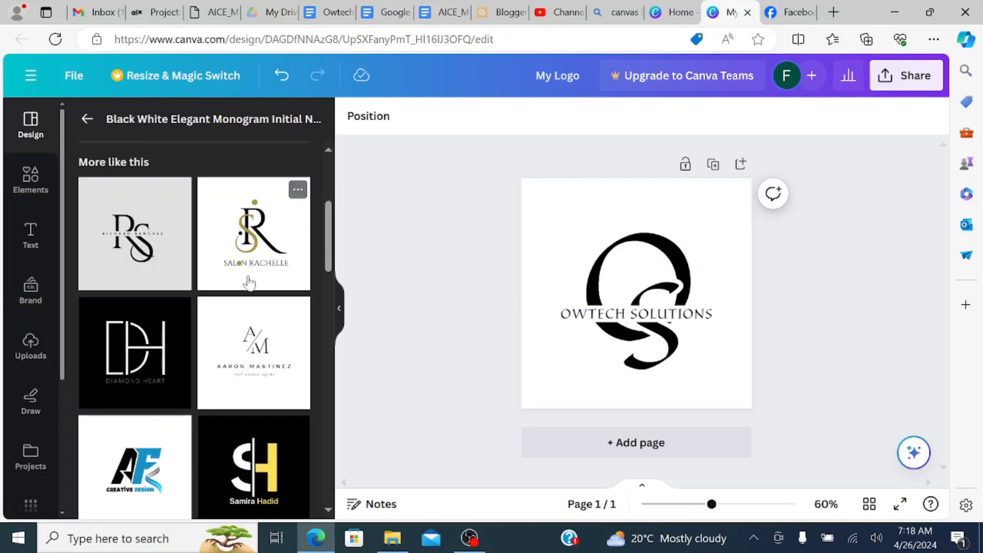
- Set the page's background to the custom solid colour #FC3302
{"action": "scroll", "coordinate": [246, 282], "scroll_direction": "down", "scroll_amount": 4}
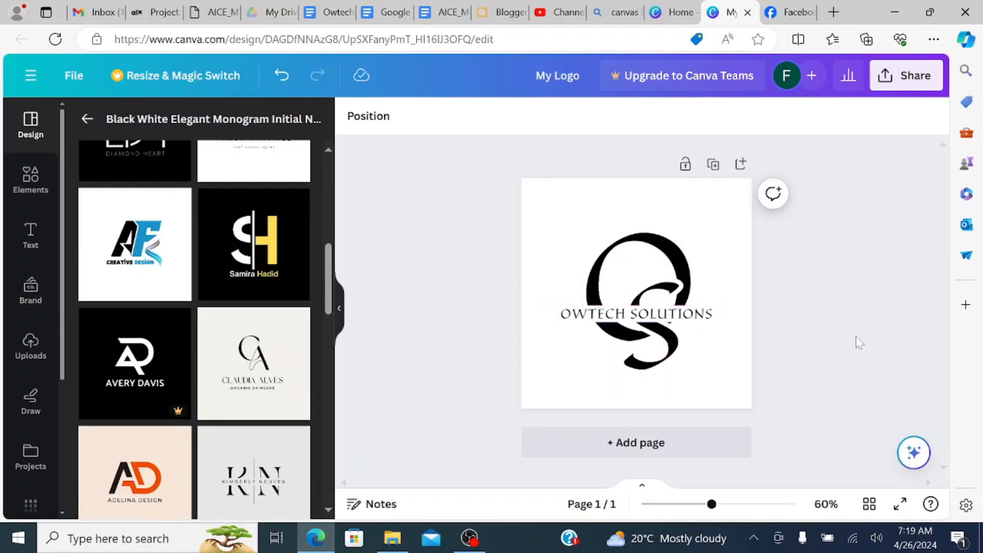
{"action": "scroll", "coordinate": [298, 318], "scroll_direction": "up", "scroll_amount": 4}
{"action": "left_click", "coordinate": [546, 206]}
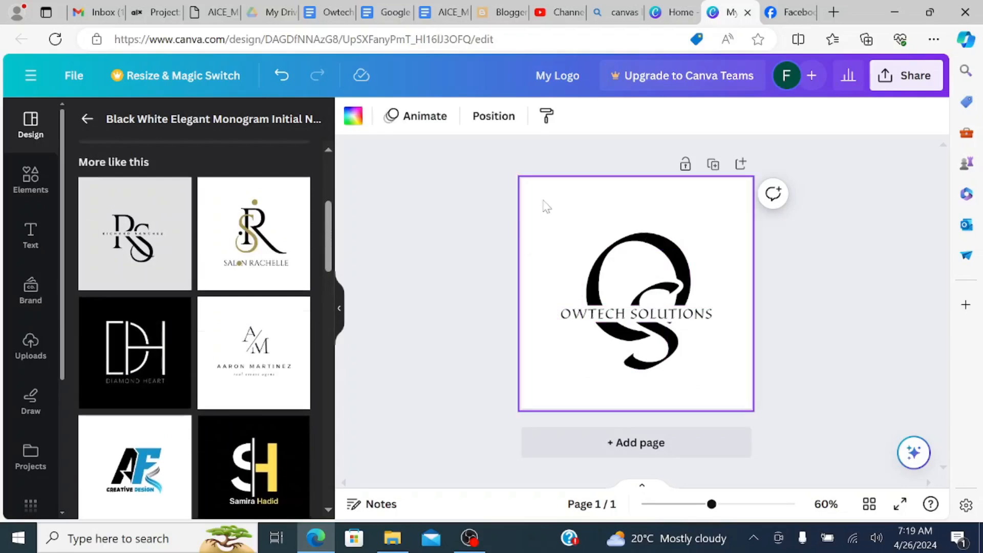
{"action": "left_click", "coordinate": [353, 115]}
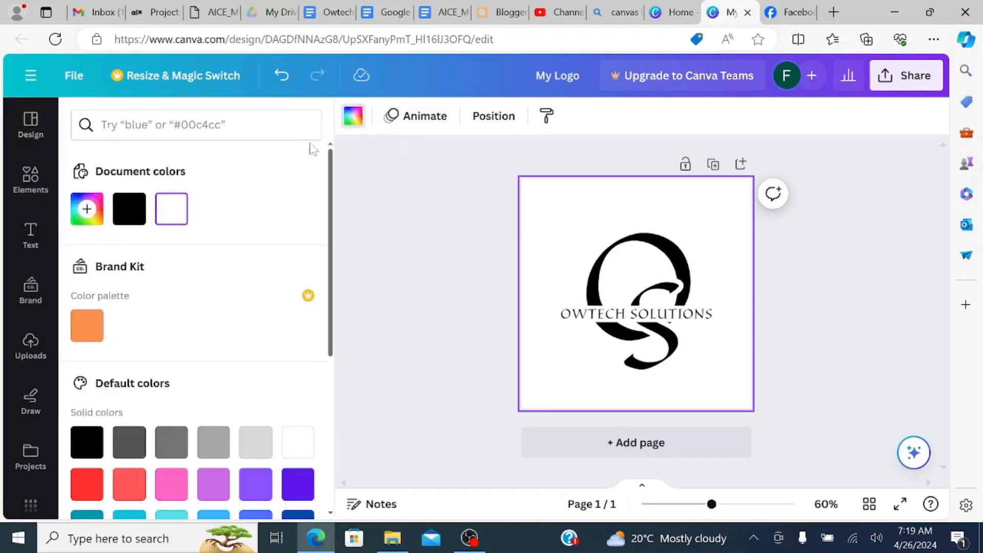
{"action": "scroll", "coordinate": [189, 317], "scroll_direction": "down", "scroll_amount": 5}
{"action": "scroll", "coordinate": [110, 205], "scroll_direction": "up", "scroll_amount": 1}
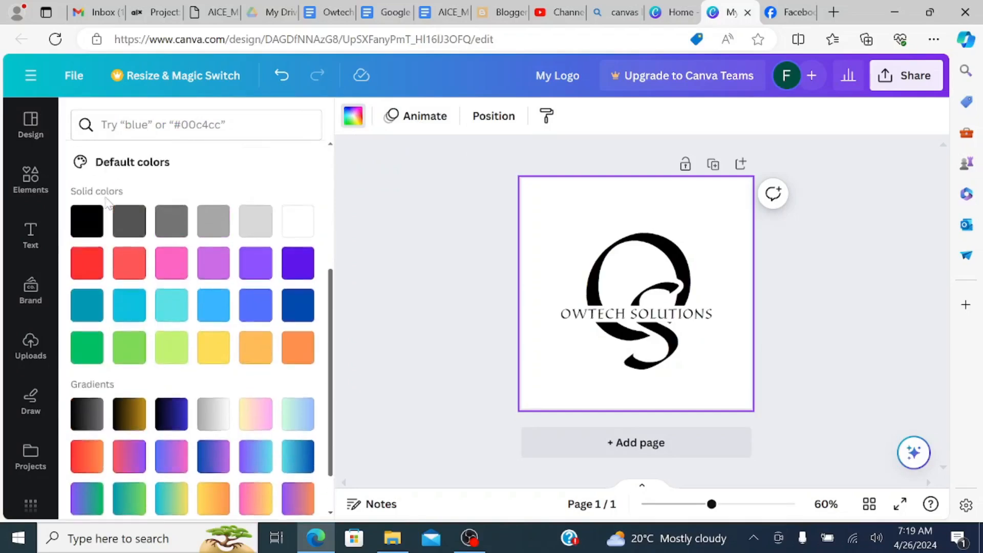
{"action": "scroll", "coordinate": [90, 266], "scroll_direction": "up", "scroll_amount": 1}
{"action": "scroll", "coordinate": [171, 286], "scroll_direction": "down", "scroll_amount": 2}
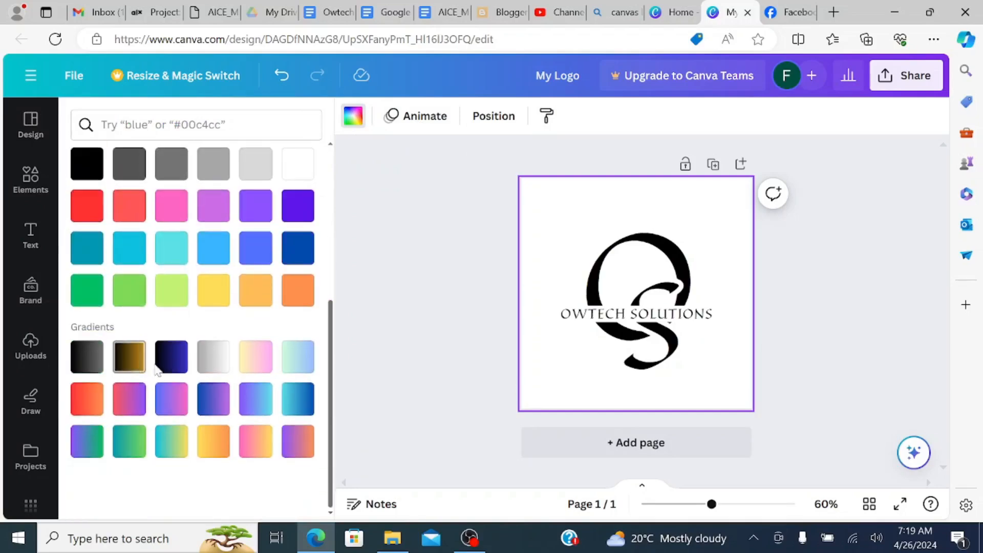
{"action": "scroll", "coordinate": [149, 359], "scroll_direction": "up", "scroll_amount": 5}
{"action": "left_click", "coordinate": [85, 210]}
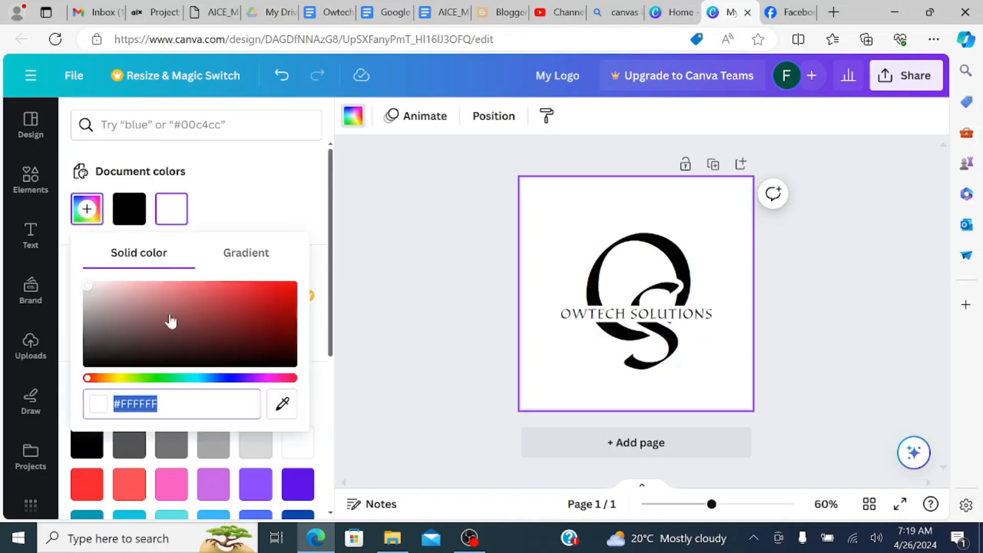
{"action": "left_click_drag", "start_coordinate": [160, 404], "coordinate": [127, 404]}
{"action": "type", "text": "C330"}
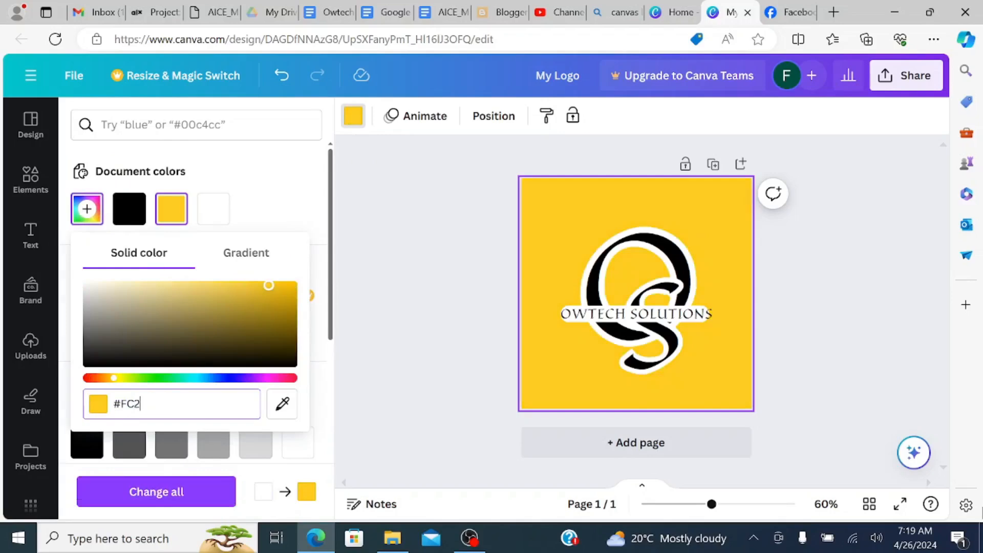
{"action": "type", "text": "2"}
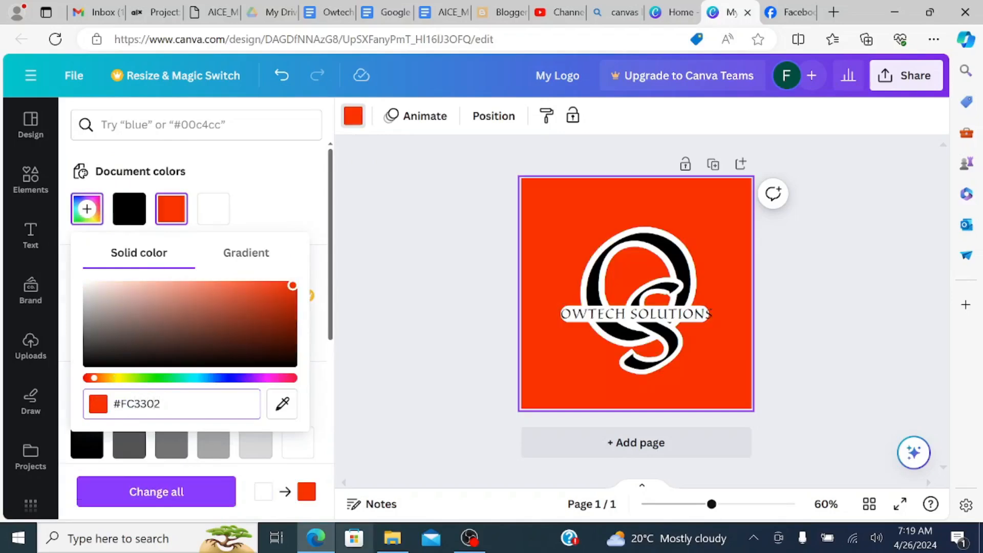
{"action": "key", "text": "Return"}
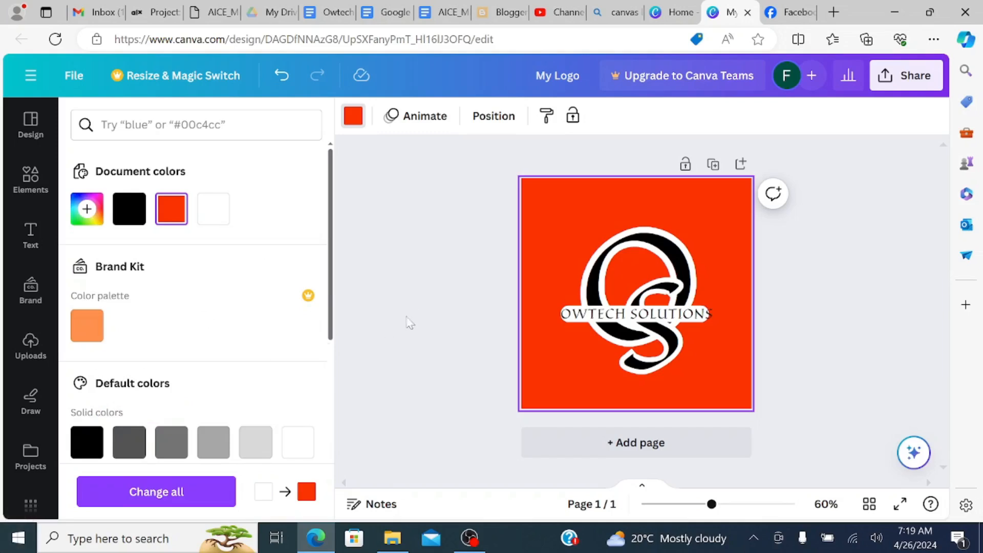
{"action": "left_click", "coordinate": [461, 292]}
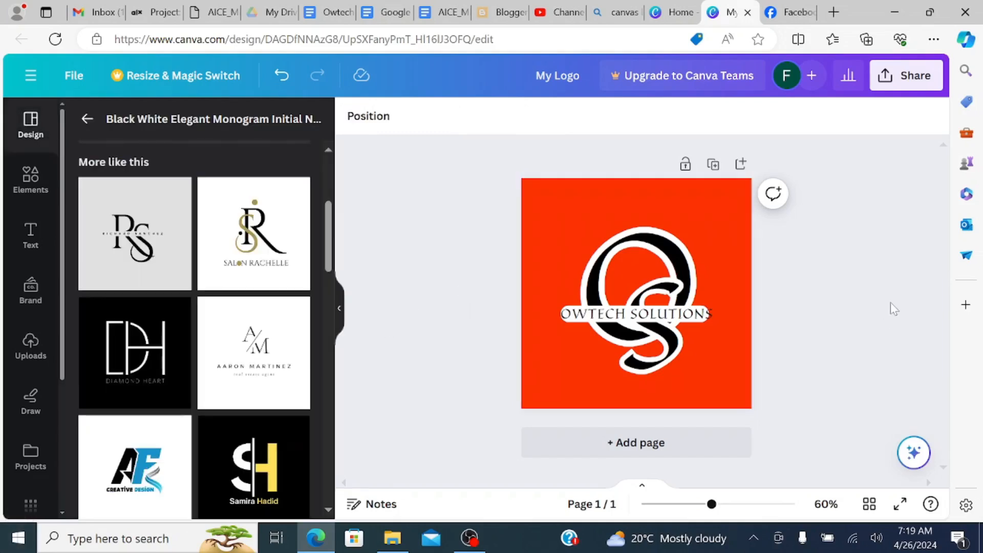
- Shift the OWTECH SOLUTIONS text slightly to the right and widen the white strip behind it to cover the whole name
{"action": "left_click", "coordinate": [700, 318]}
{"action": "left_click", "coordinate": [884, 376]}
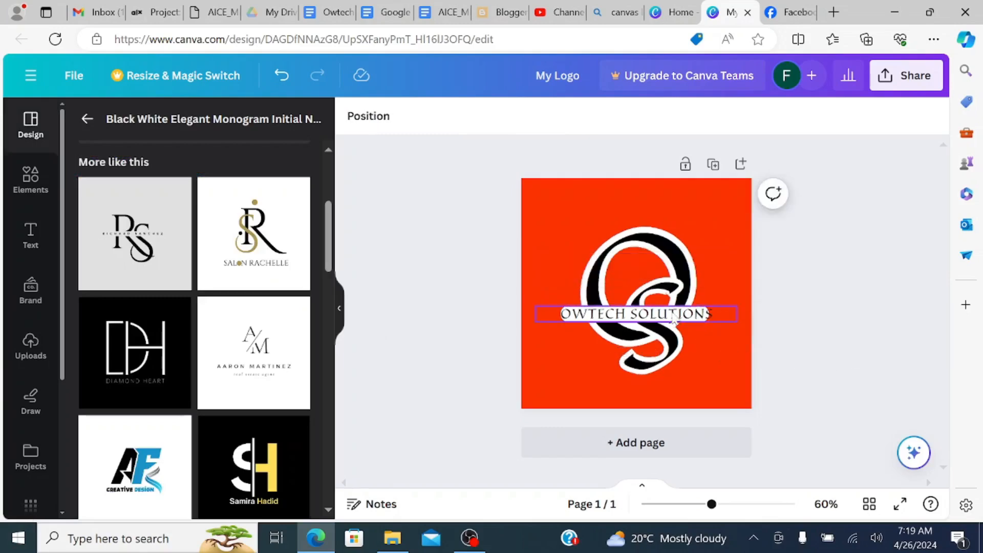
{"action": "left_click_drag", "start_coordinate": [669, 316], "coordinate": [694, 315]}
{"action": "left_click", "coordinate": [692, 317]}
{"action": "left_click", "coordinate": [777, 336]}
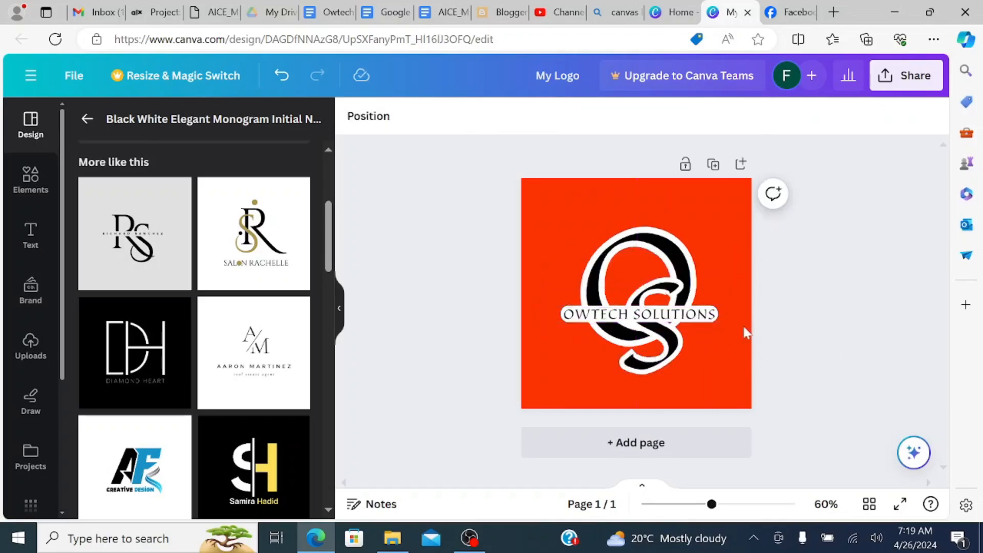
- Nudge the OWTECH SOLUTIONS text slightly to the left on its white strip
{"action": "left_click", "coordinate": [682, 314]}
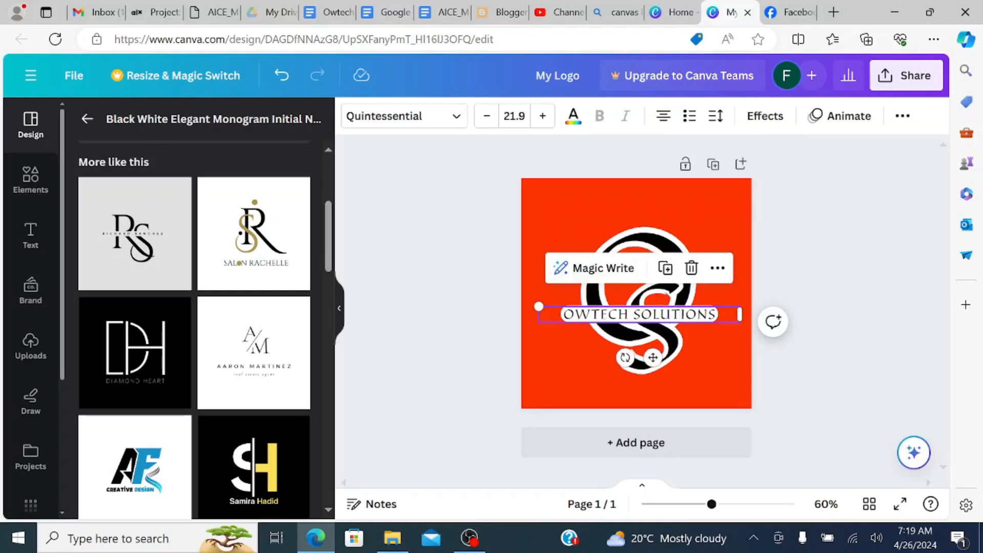
{"action": "key", "text": "Left"}
{"action": "key", "text": "Left"}
{"action": "key", "text": "Left"}
{"action": "key", "text": "Left"}
{"action": "key", "text": "Left"}
{"action": "key", "text": "Left"}
{"action": "key", "text": "Left"}
{"action": "key", "text": "Left"}
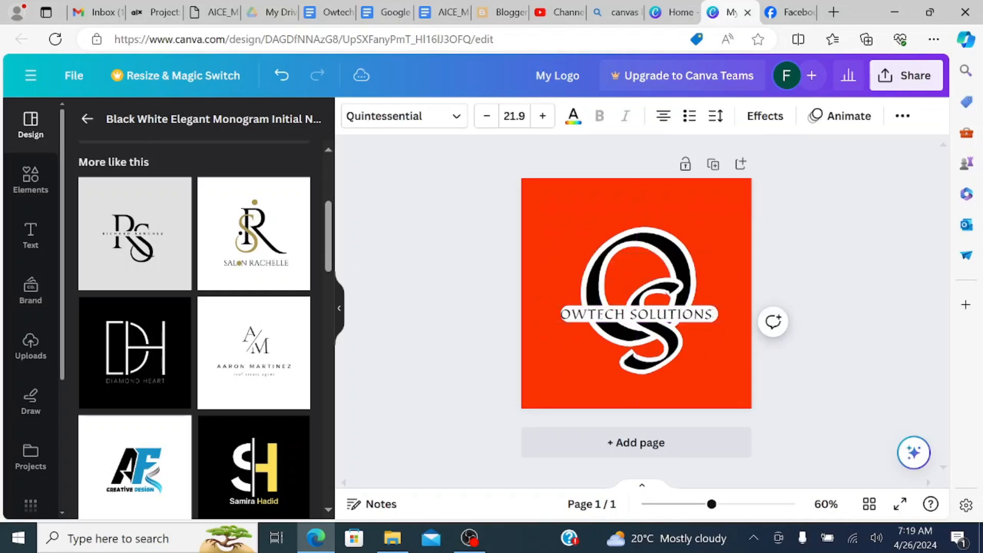
{"action": "key", "text": "Left"}
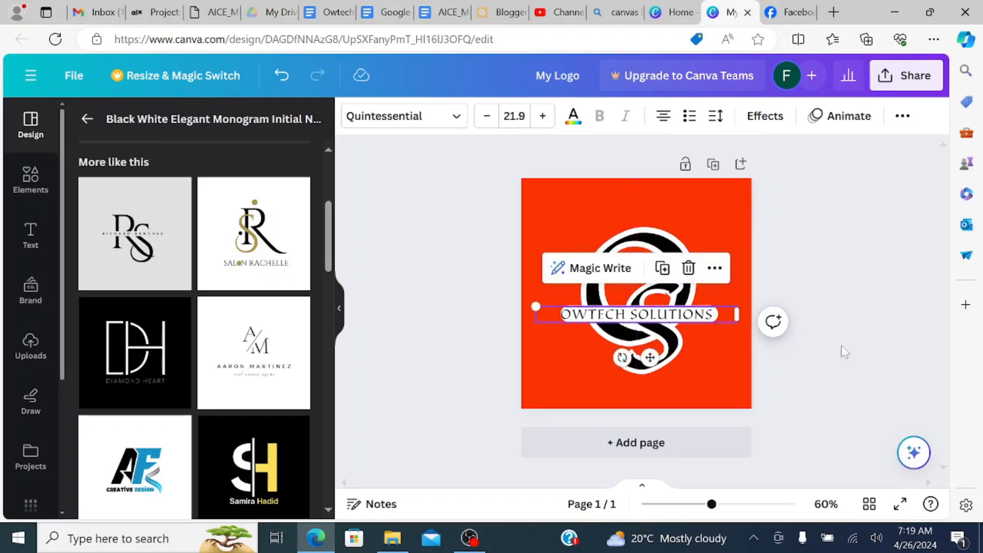
{"action": "key", "text": "Escape"}
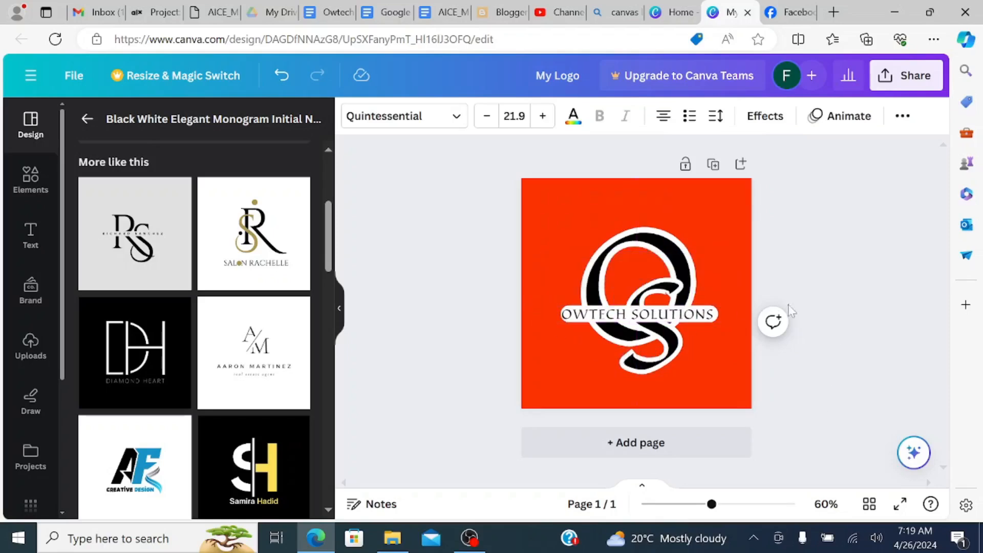
{"action": "left_click", "coordinate": [856, 271]}
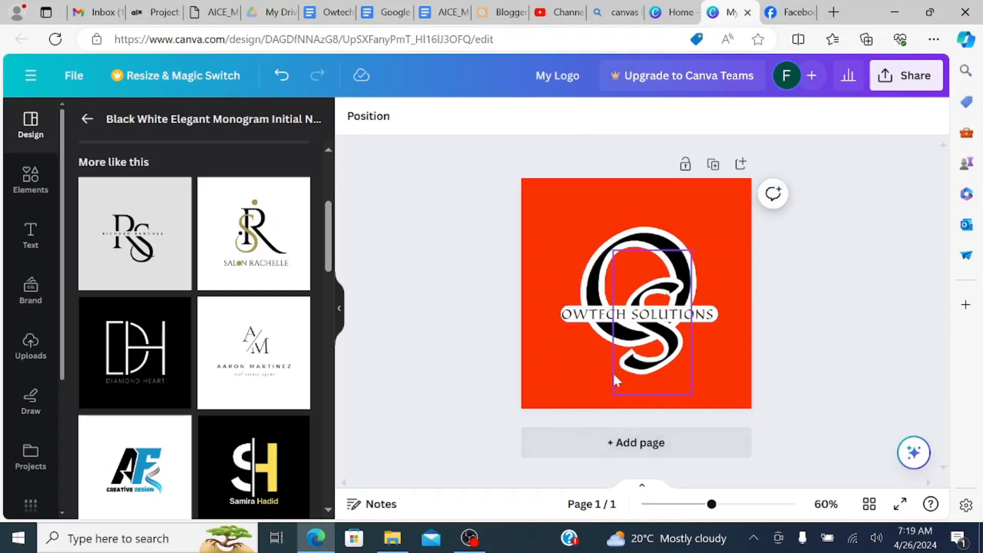
{"action": "left_click", "coordinate": [669, 318]}
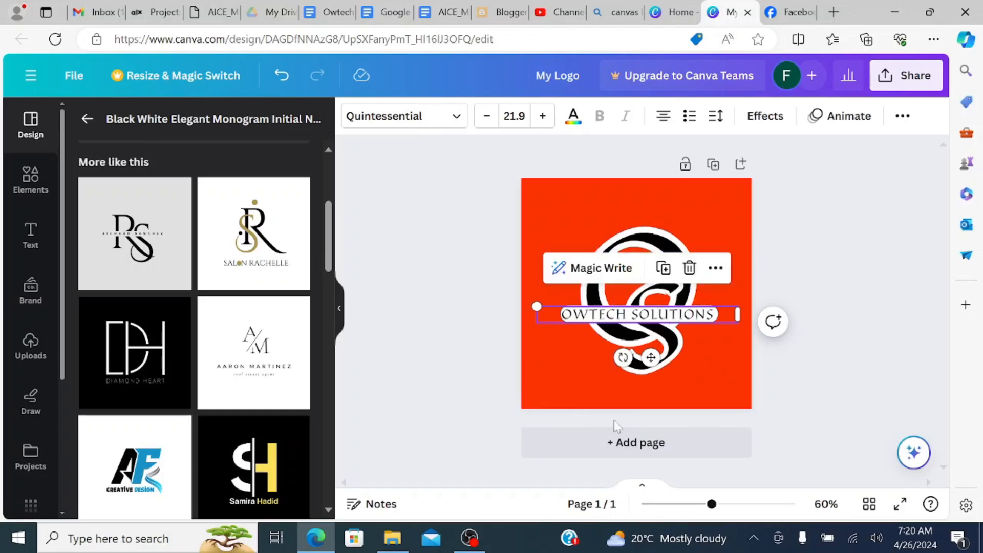
{"action": "left_click", "coordinate": [844, 315]}
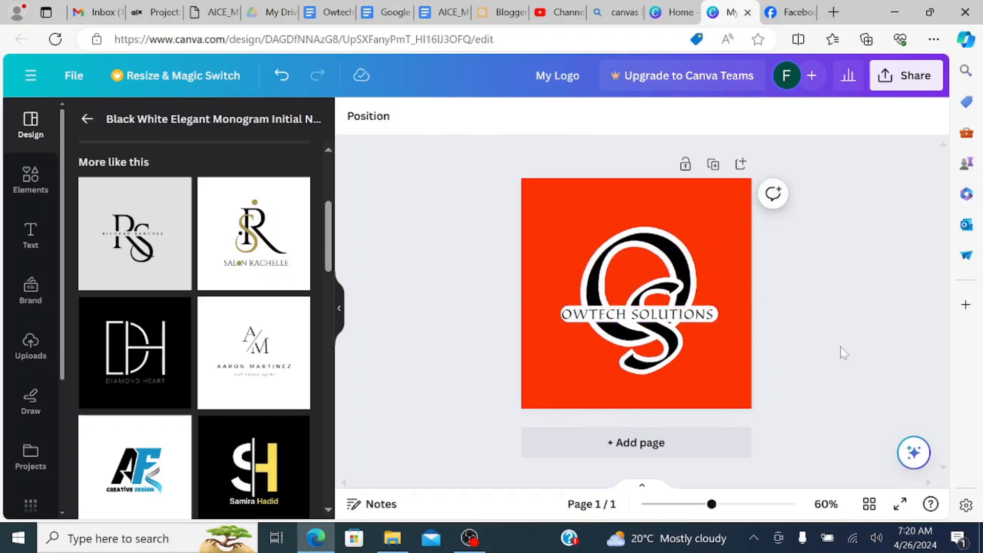
- Add a subheading reading "Designing a logo" and place it centred above the monogram
{"action": "left_click", "coordinate": [29, 238]}
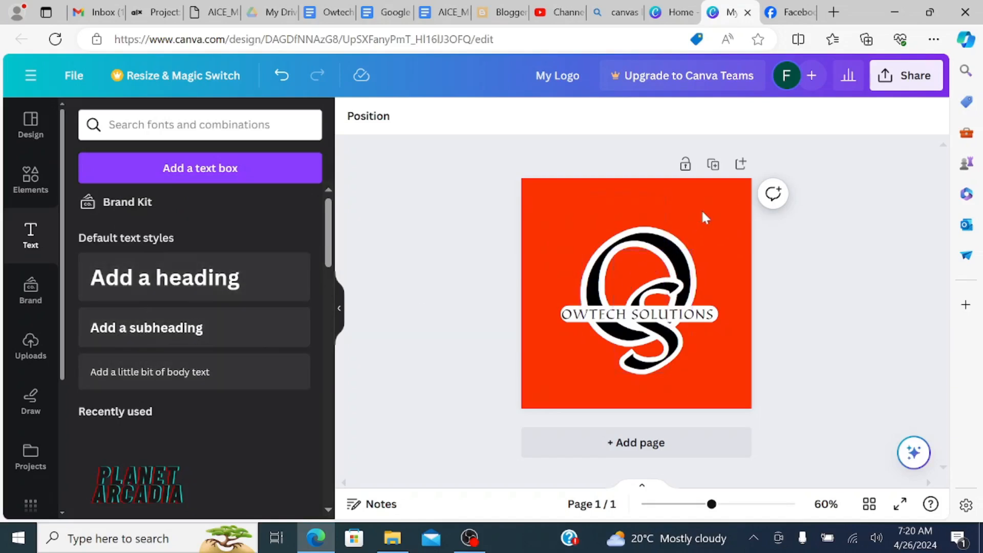
{"action": "left_click", "coordinate": [167, 334]}
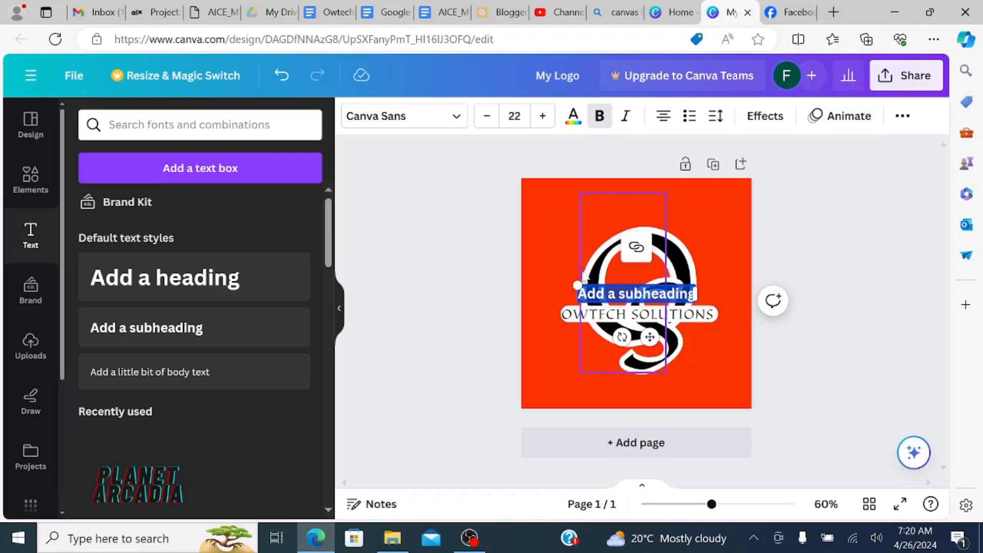
{"action": "left_click", "coordinate": [718, 366]}
{"action": "left_click_drag", "start_coordinate": [664, 296], "coordinate": [655, 202]}
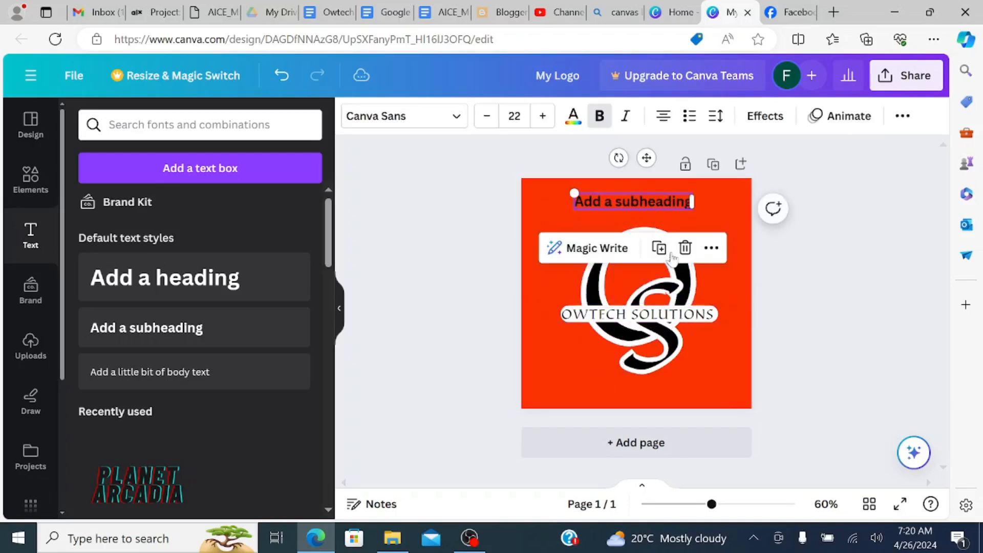
{"action": "double_click", "coordinate": [635, 202]}
{"action": "type", "text": "Designing a"}
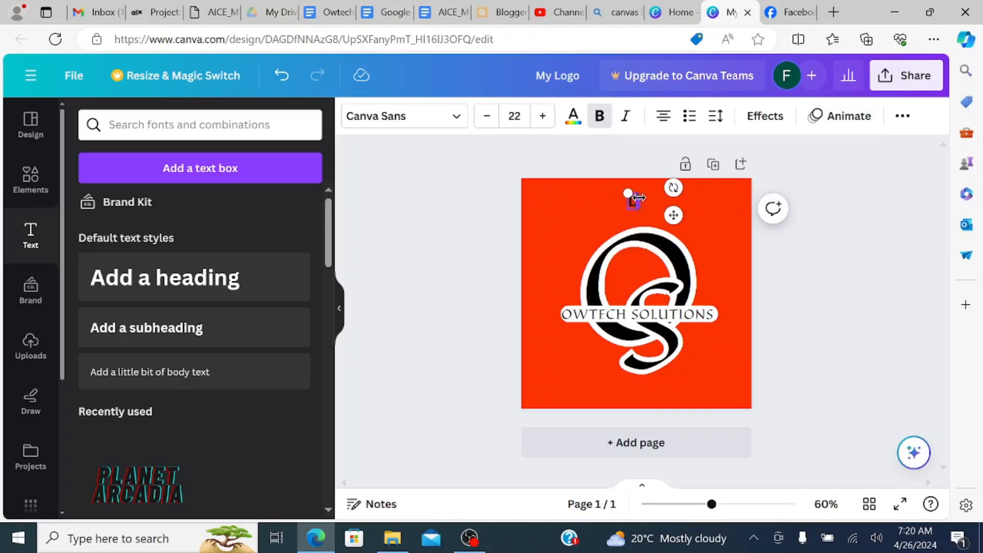
{"action": "type", "text": " logo"}
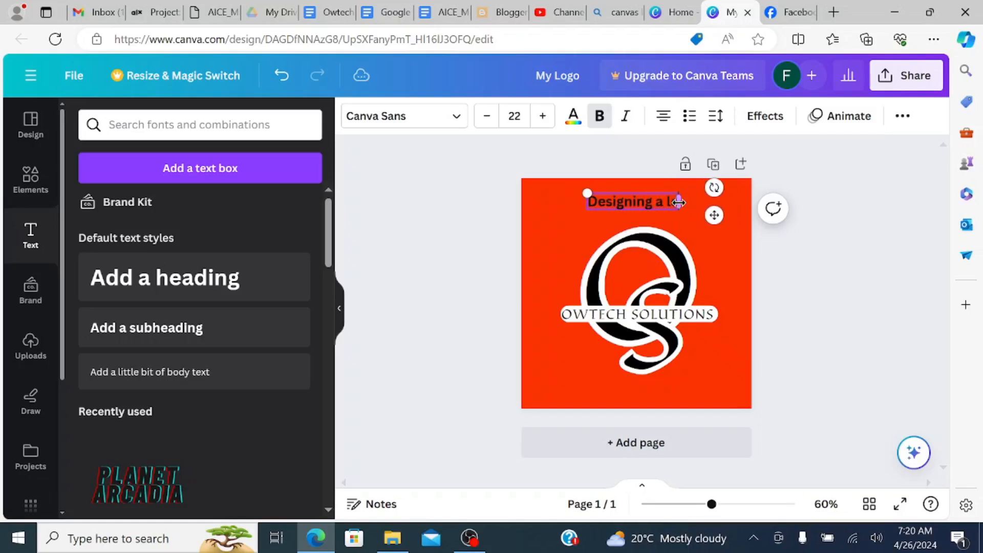
{"action": "left_click", "coordinate": [799, 326]}
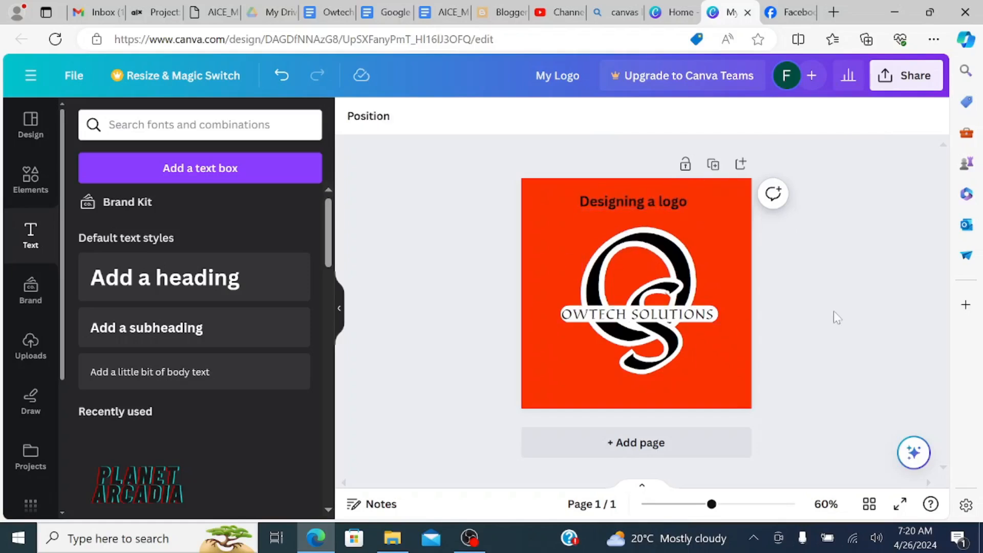
- Lower the transparency value of the "Designing a logo" subheading to 13
{"action": "left_click", "coordinate": [654, 199]}
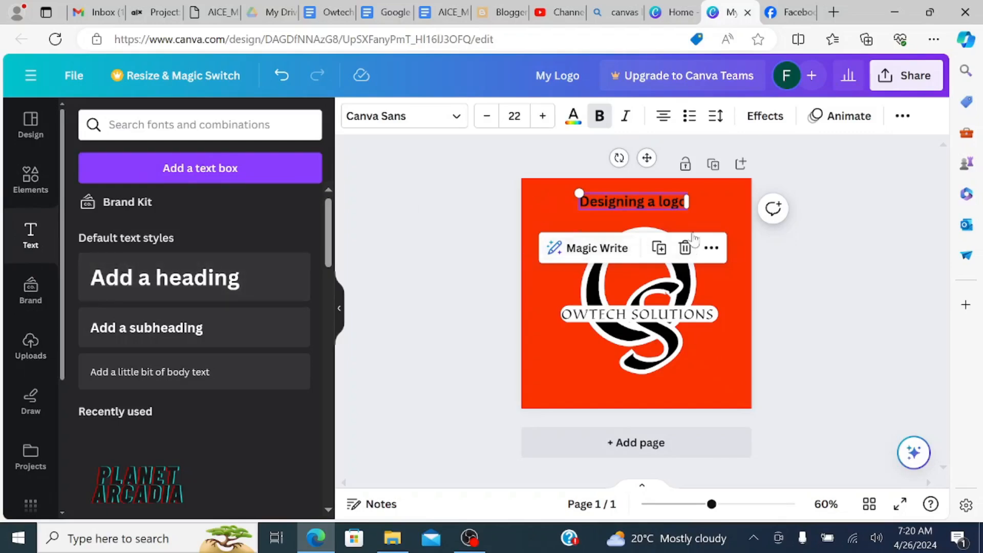
{"action": "left_click", "coordinate": [655, 203]}
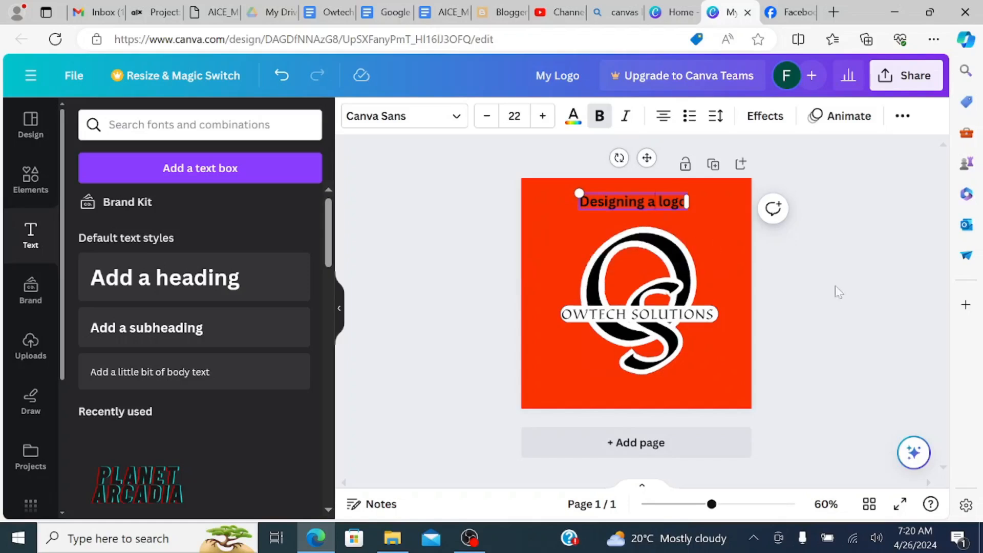
{"action": "left_click", "coordinate": [857, 297]}
{"action": "left_click", "coordinate": [655, 203]}
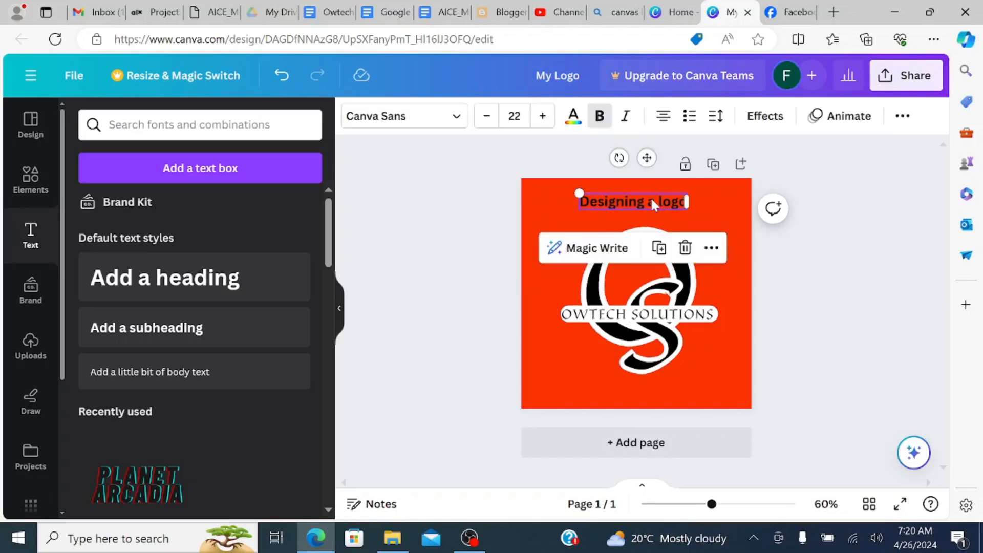
{"action": "left_click", "coordinate": [901, 116]}
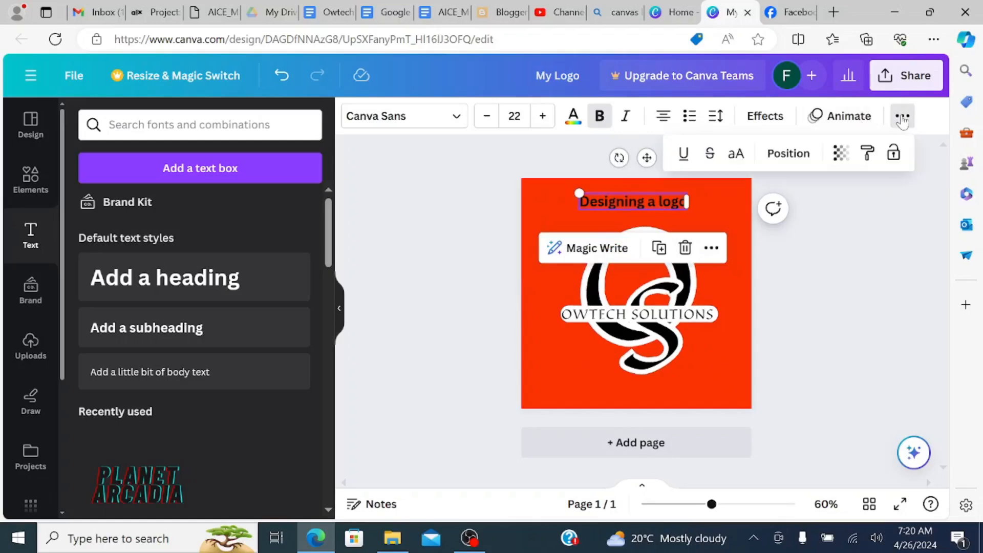
{"action": "left_click", "coordinate": [840, 154]}
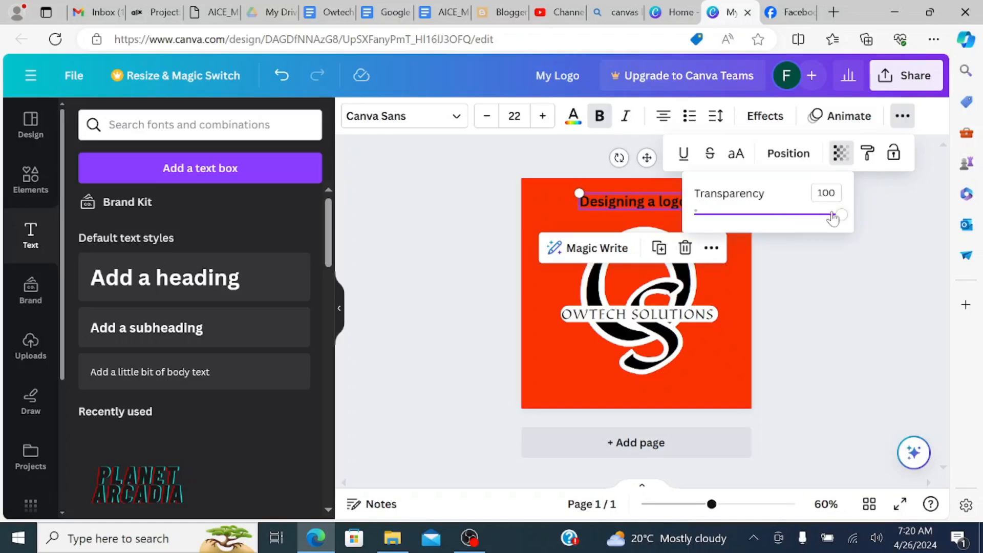
{"action": "left_click_drag", "start_coordinate": [841, 216], "coordinate": [715, 221]}
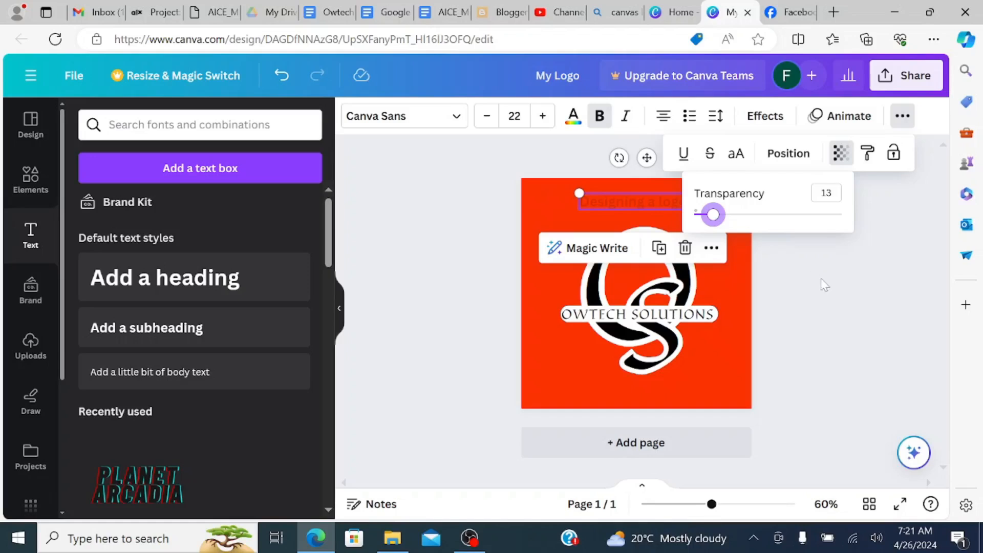
{"action": "key", "text": "Escape"}
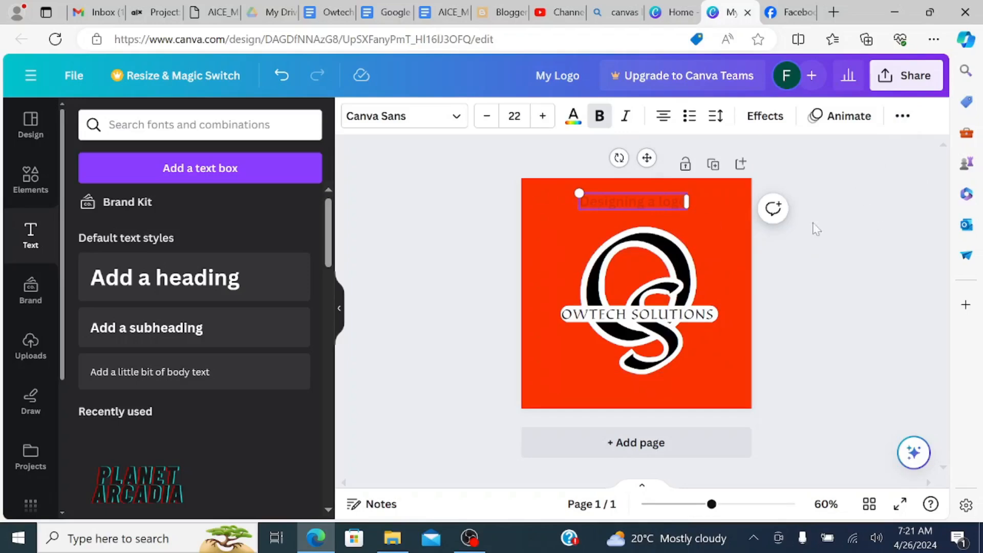
- Delete the faded subheading above the monogram
{"action": "key", "text": "BackSpace"}
{"action": "left_click", "coordinate": [843, 270]}
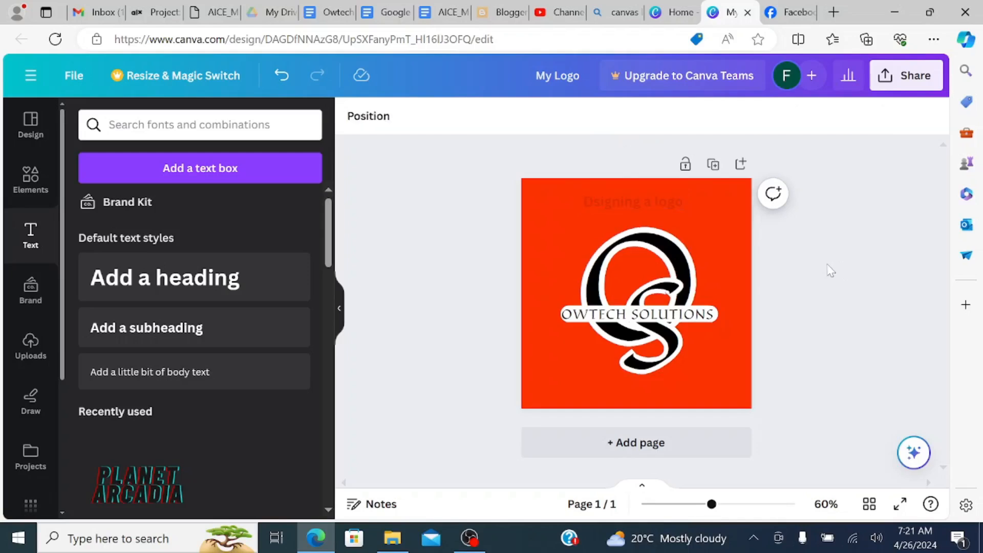
{"action": "left_click", "coordinate": [681, 201]}
{"action": "left_click", "coordinate": [836, 293]}
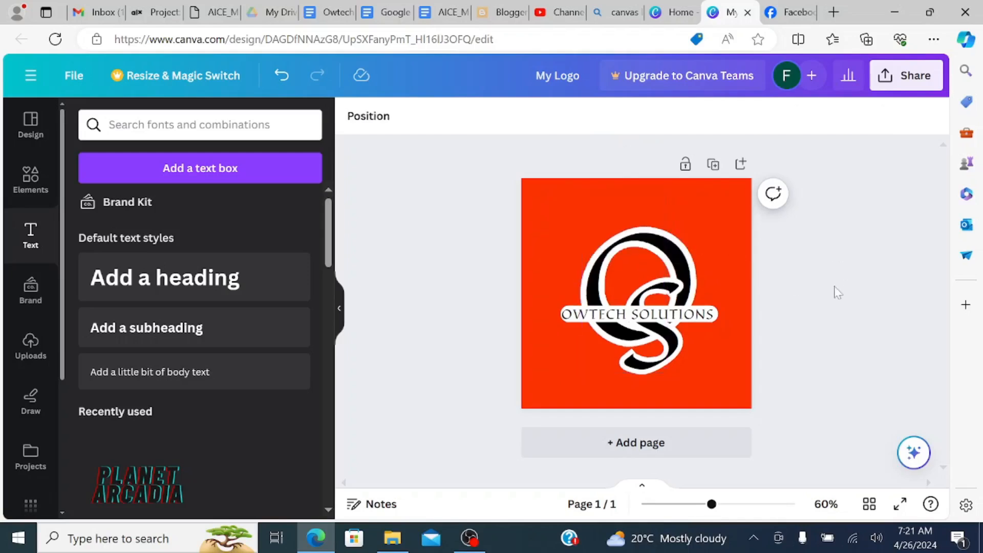
- Download the finished logo design with PNG as the file type
{"action": "left_click", "coordinate": [718, 225]}
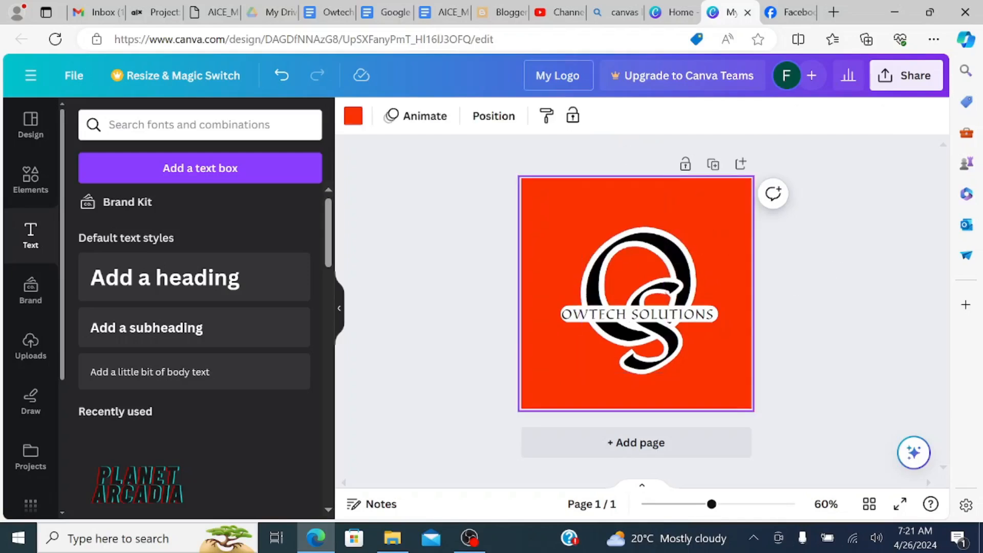
{"action": "left_click", "coordinate": [912, 74]}
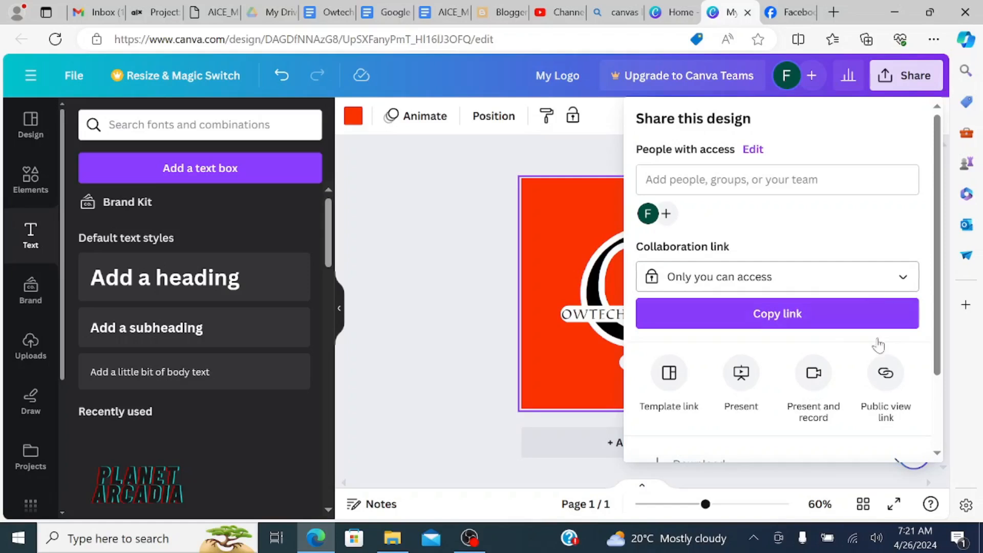
{"action": "scroll", "coordinate": [781, 309], "scroll_direction": "down", "scroll_amount": 2}
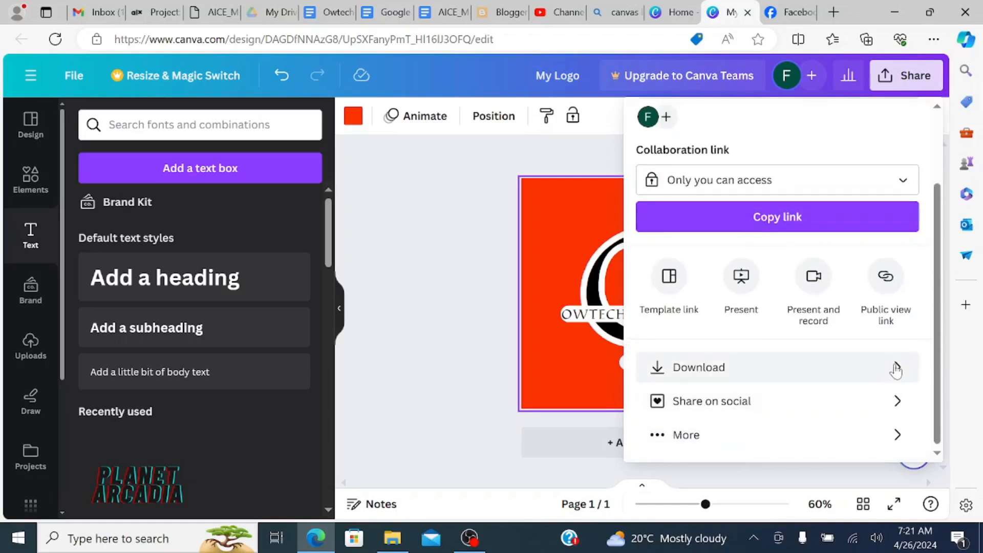
{"action": "left_click", "coordinate": [893, 367]}
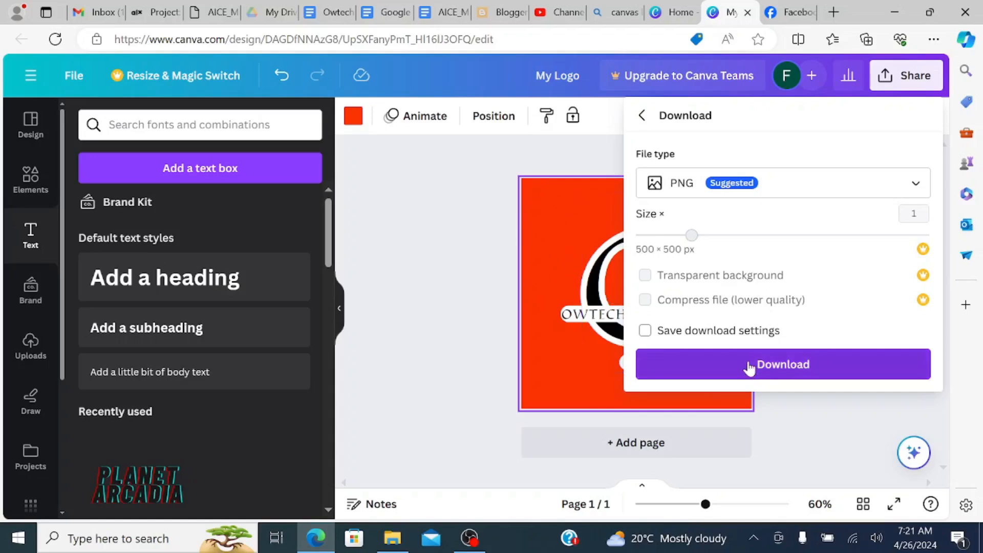
{"action": "left_click", "coordinate": [837, 185]}
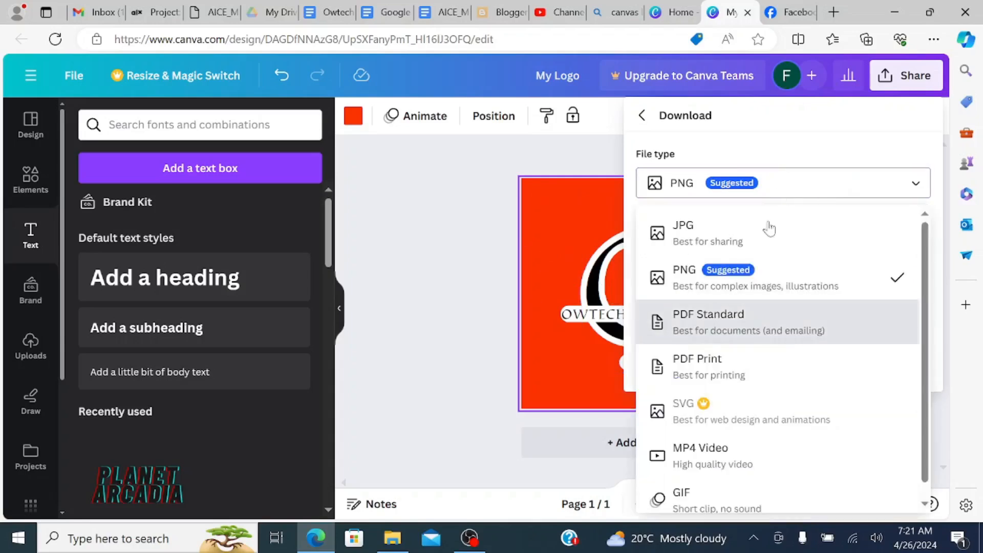
{"action": "left_click", "coordinate": [898, 190]}
{"action": "left_click", "coordinate": [755, 366]}
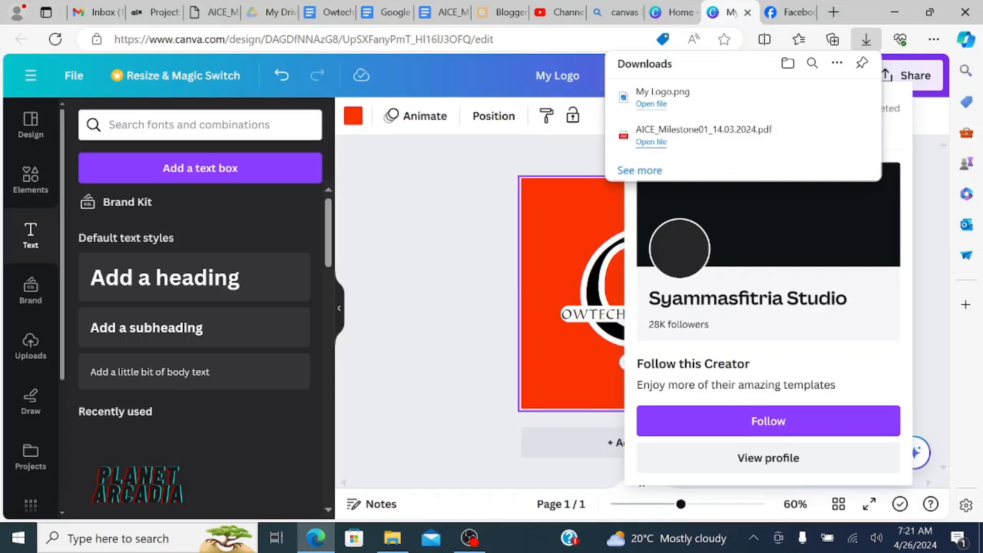
- Open the remove.bg website in a new browser tab and dismiss its cookie notice
{"action": "left_click", "coordinate": [831, 12]}
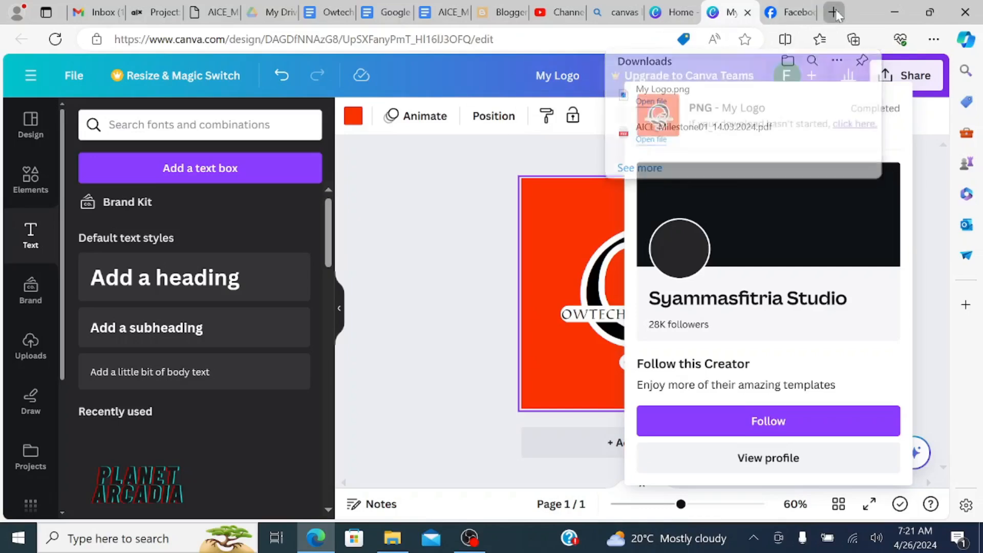
{"action": "type", "text": "remo"}
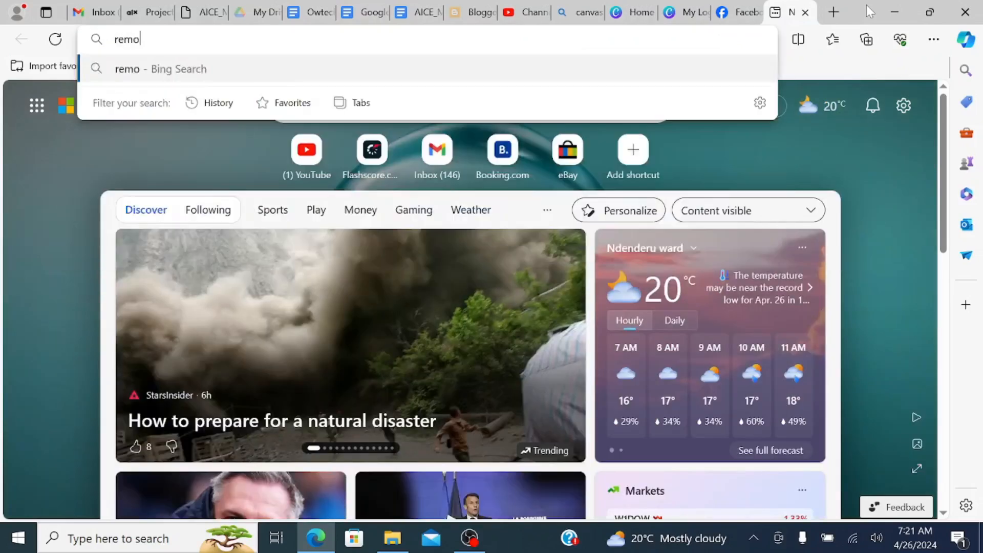
{"action": "type", "text": "ve."}
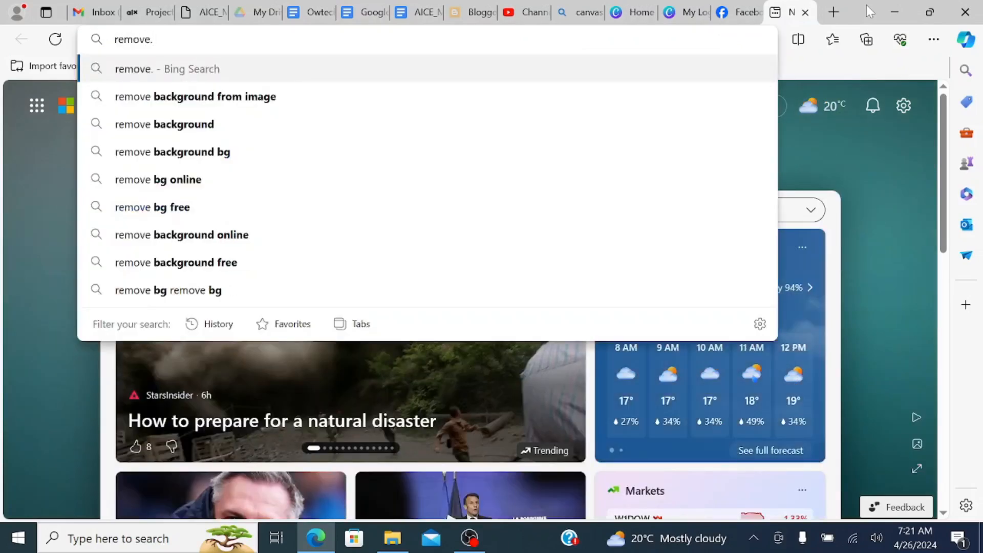
{"action": "type", "text": "bg"}
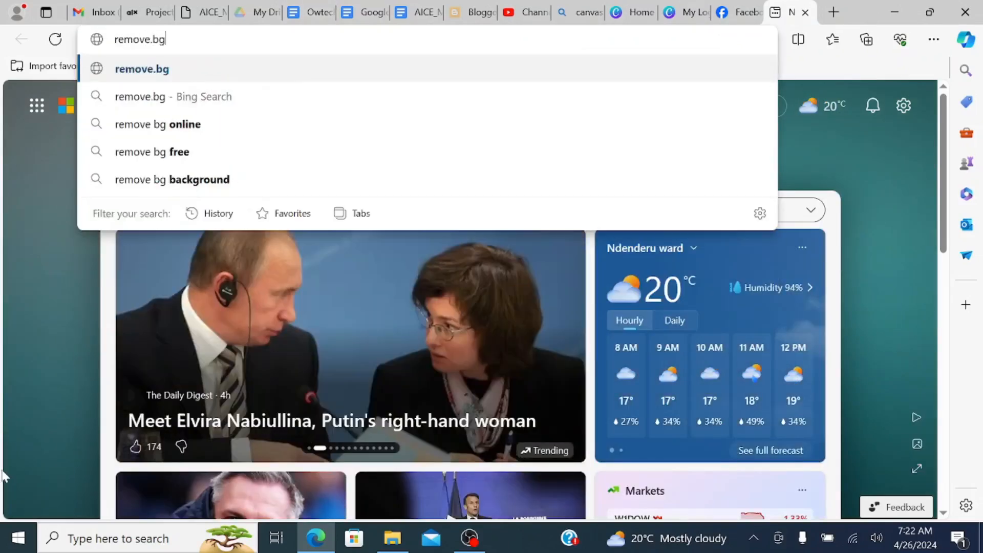
{"action": "key", "text": "Return"}
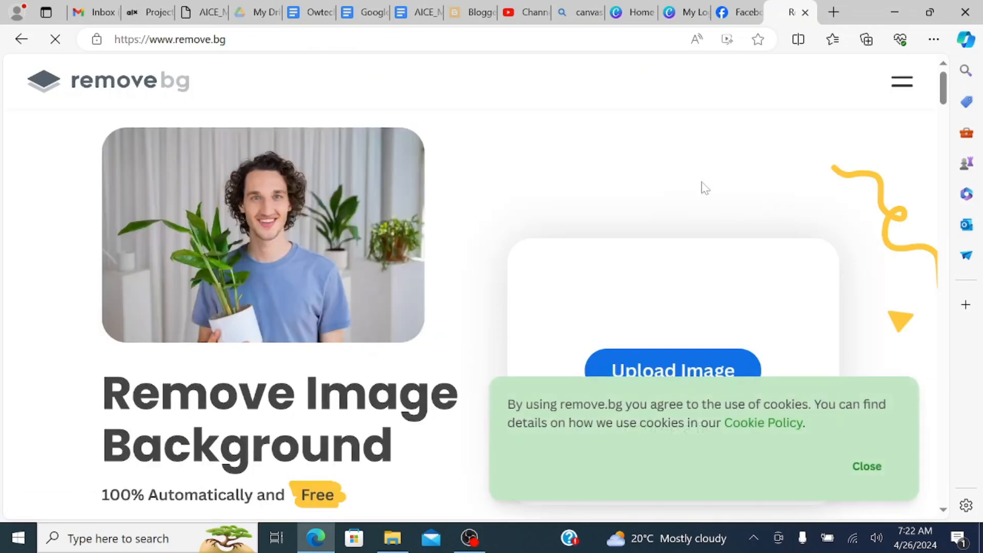
{"action": "scroll", "coordinate": [837, 462], "scroll_direction": "down", "scroll_amount": 5}
{"action": "left_click", "coordinate": [867, 466]}
{"action": "scroll", "coordinate": [713, 355], "scroll_direction": "up", "scroll_amount": 4}
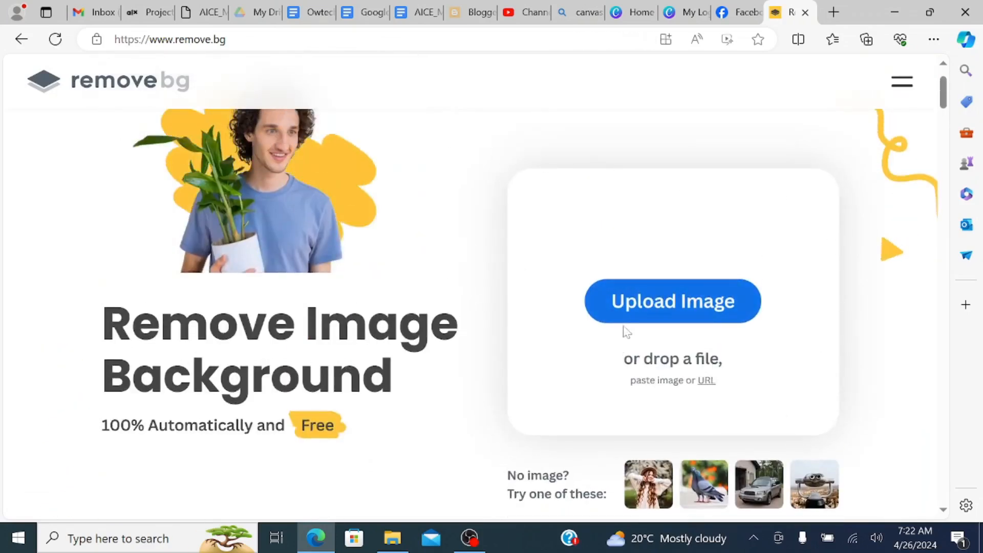
- Upload the My Logo image from Downloads for background removal and download the standard 500 × 500 px result
{"action": "left_click", "coordinate": [643, 300]}
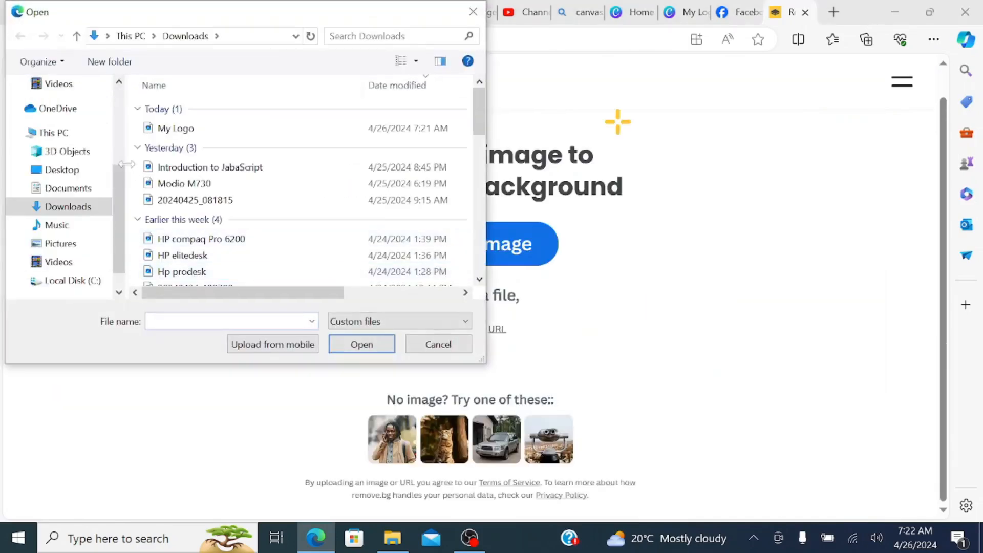
{"action": "left_click", "coordinate": [169, 128]}
{"action": "left_click", "coordinate": [362, 344]}
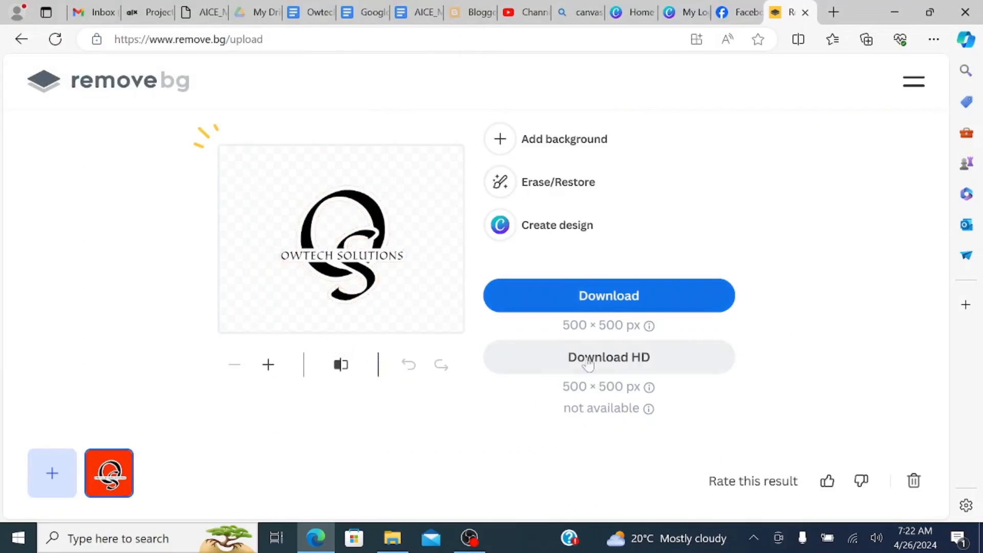
{"action": "left_click", "coordinate": [599, 295]}
- Open the downloaded My_Logo-removebg-preview.png from the browser's list of downloads
{"action": "left_click", "coordinate": [934, 39]}
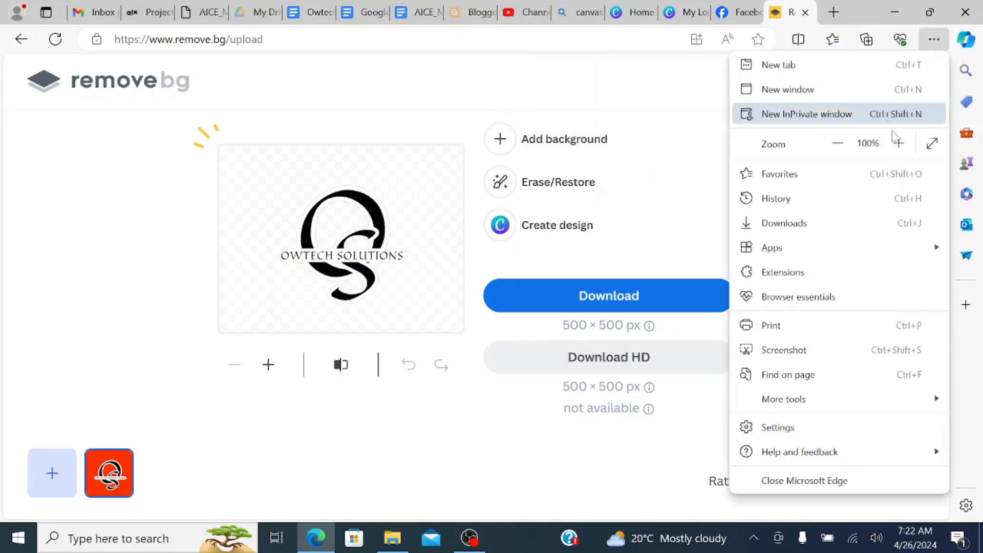
{"action": "left_click", "coordinate": [809, 224]}
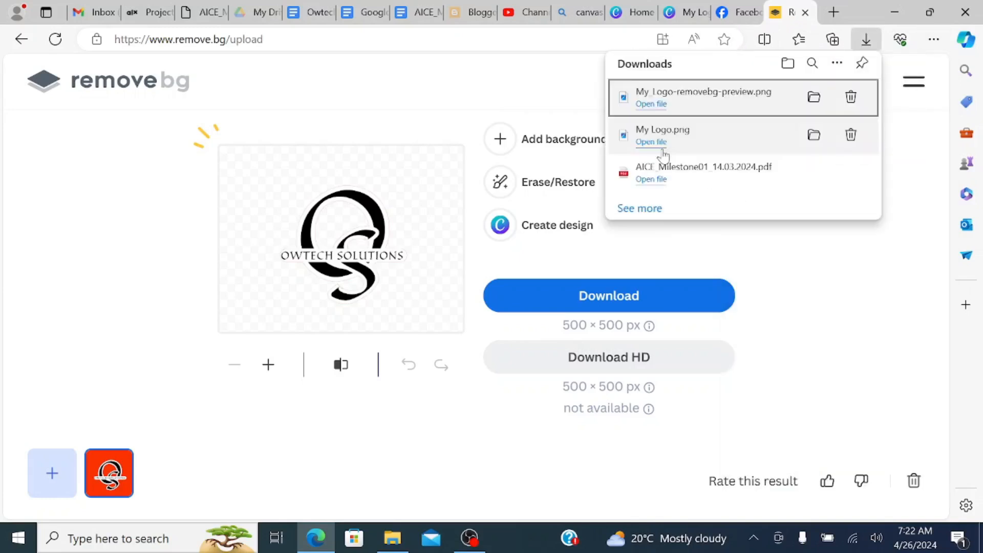
{"action": "left_click", "coordinate": [719, 98]}
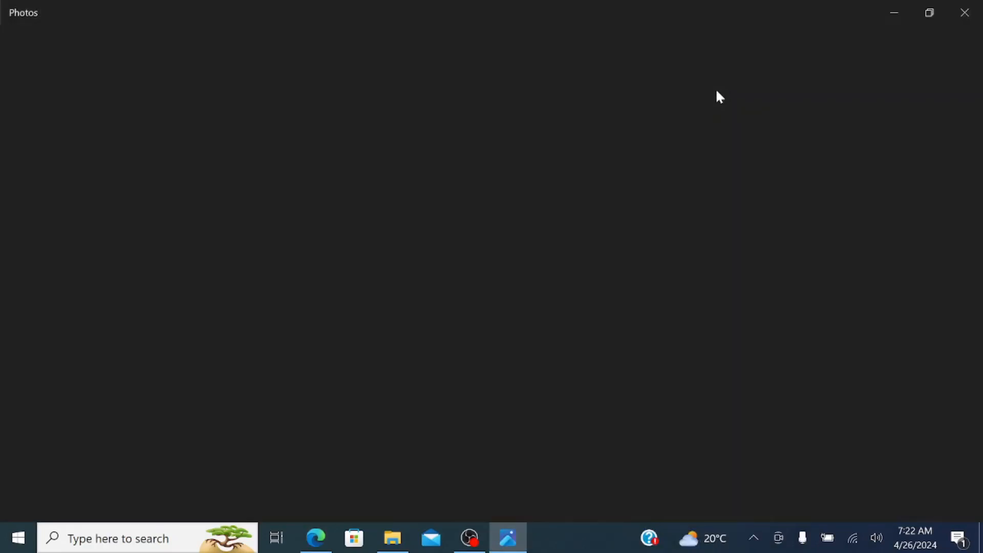